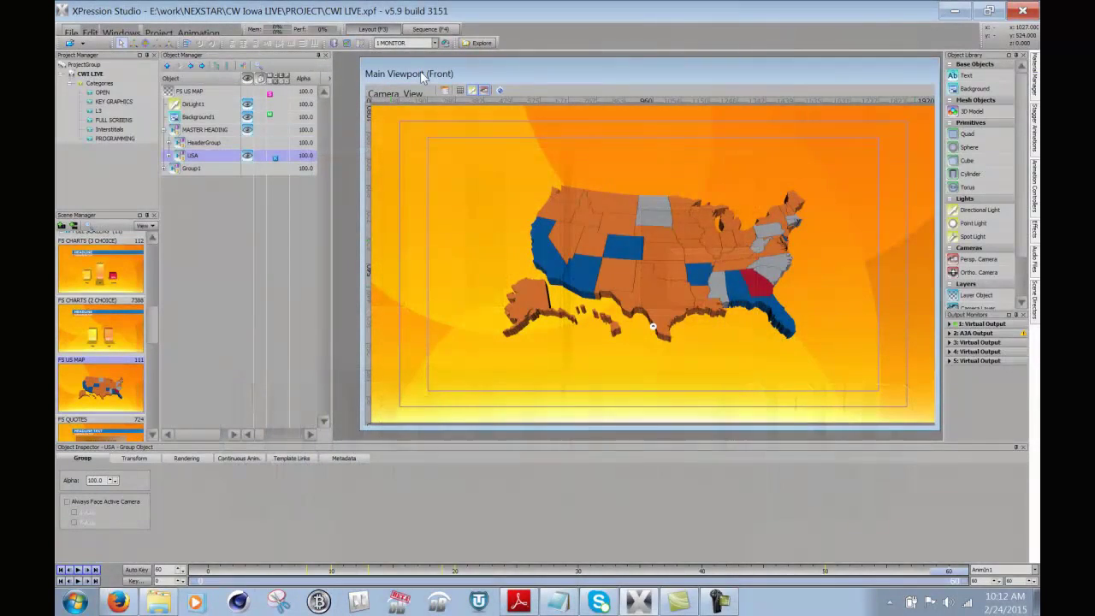
Check that the map's states are separate 3D models by selecting several of them, including New Mexico, Oregon and Washington.
{"action": "left_click_drag", "start_coordinate": [420, 75], "coordinate": [425, 77]}
{"action": "left_click", "coordinate": [589, 274]}
{"action": "left_click", "coordinate": [639, 264]}
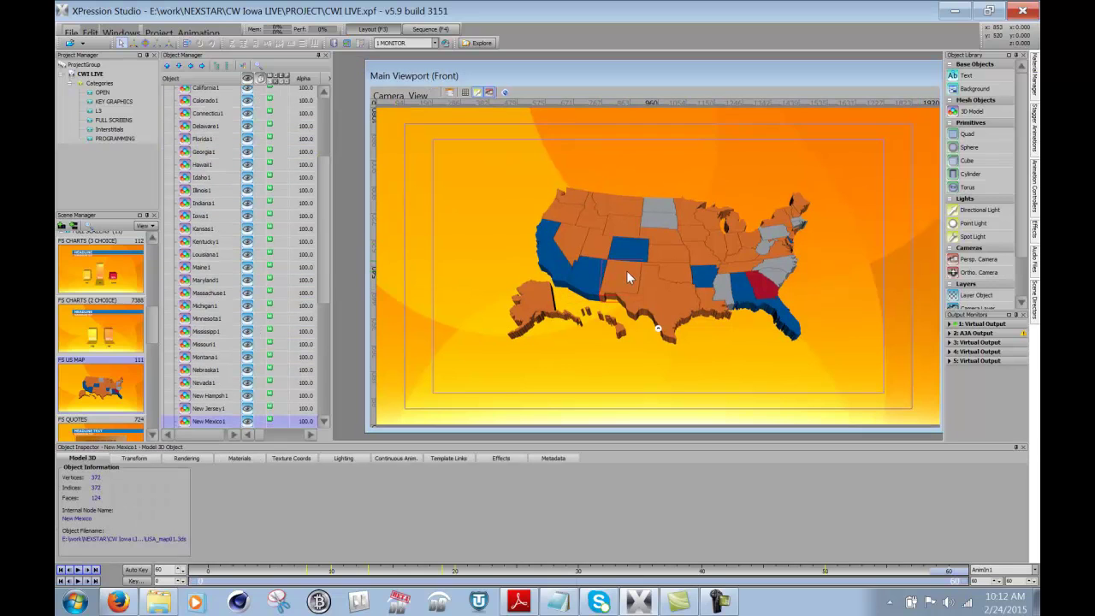
{"action": "left_click", "coordinate": [663, 246]}
{"action": "left_click", "coordinate": [608, 204]}
{"action": "left_click", "coordinate": [569, 209]}
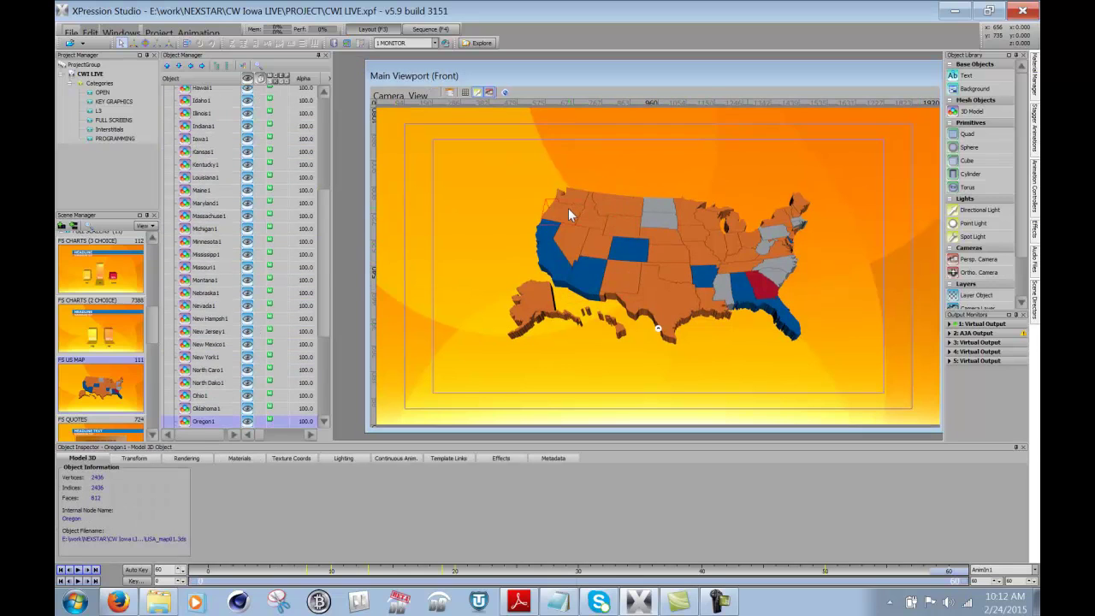
{"action": "left_click", "coordinate": [570, 195]}
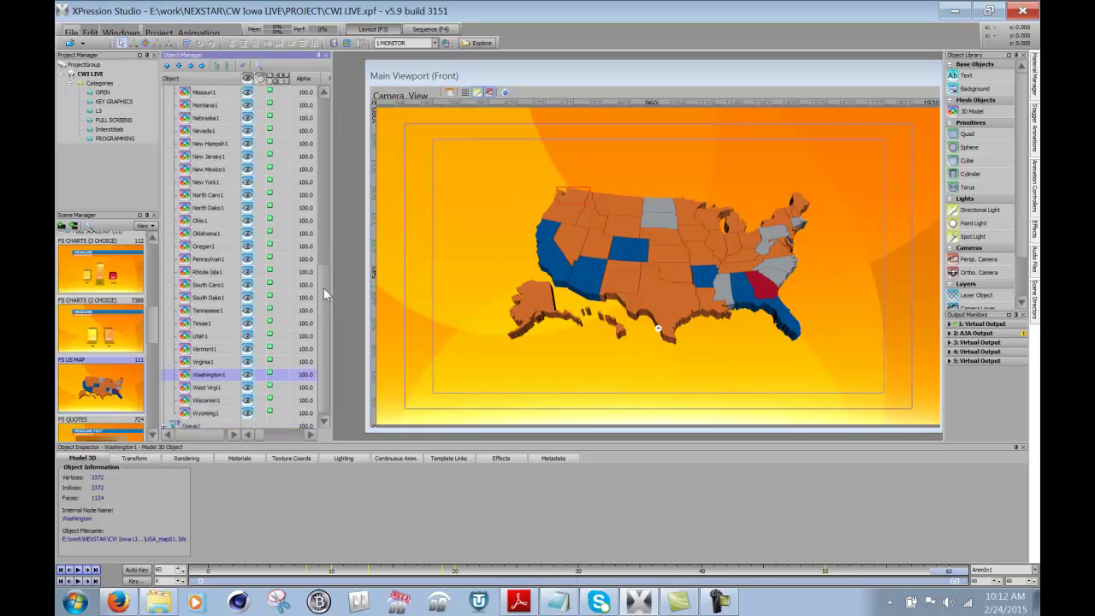
Look through the state models in the USA group down to Wyoming1, ending on the USA group itself.
{"action": "scroll", "coordinate": [324, 290], "scroll_direction": "down", "scroll_amount": 2}
{"action": "left_click", "coordinate": [196, 382]}
{"action": "left_click", "coordinate": [193, 396]}
{"action": "left_click", "coordinate": [205, 409]}
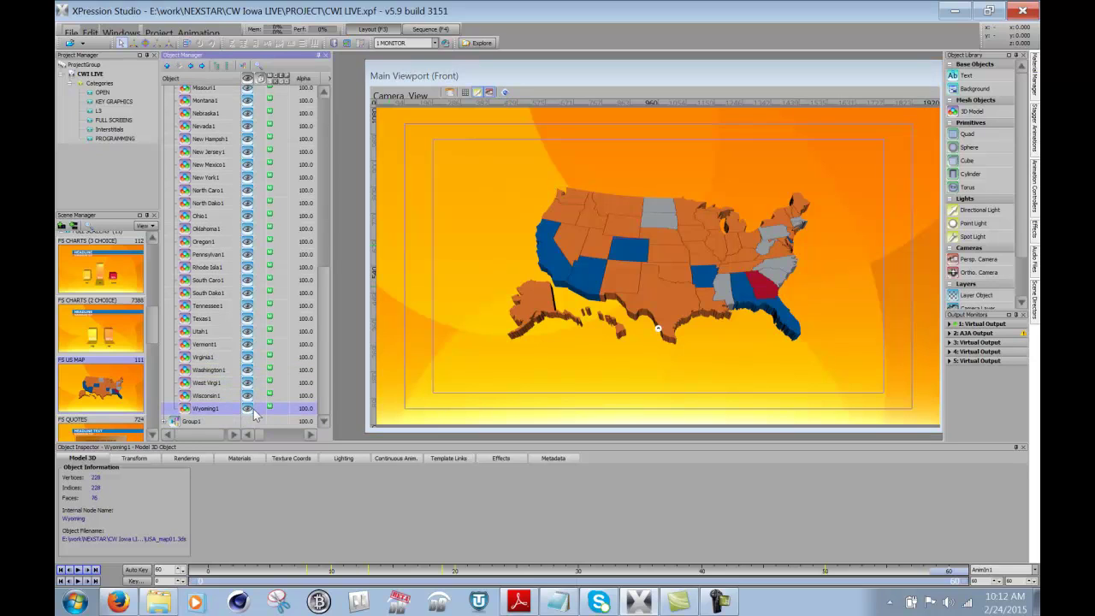
{"action": "left_click", "coordinate": [249, 410]}
{"action": "scroll", "coordinate": [220, 384], "scroll_direction": "up", "scroll_amount": 10}
{"action": "left_click", "coordinate": [197, 157]}
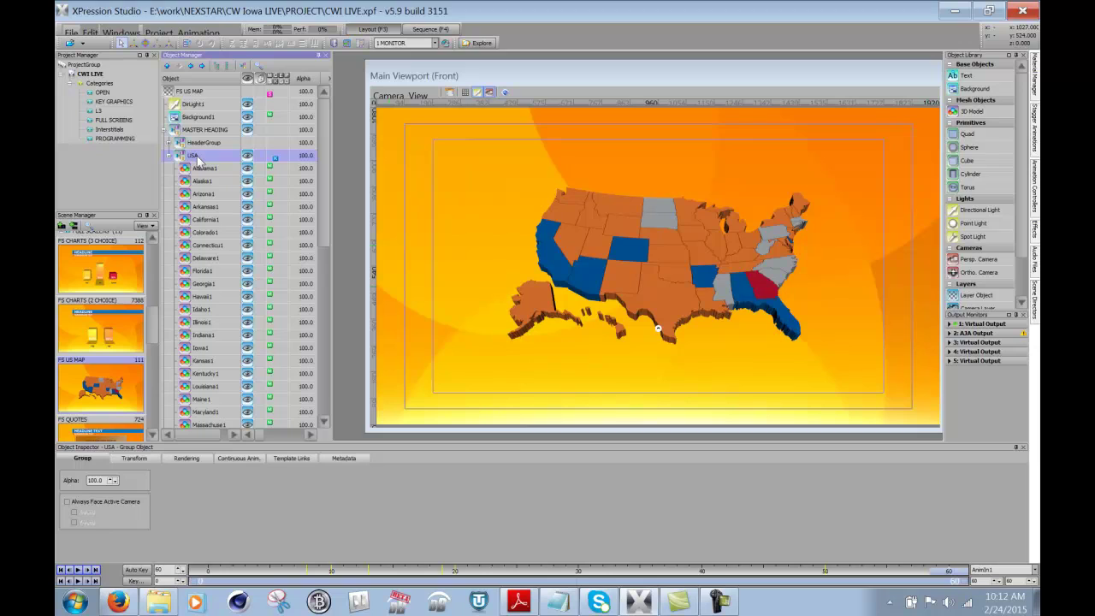
Review the material assigned to the individual state models in the USA group, from Alabama1 to Wyoming1.
{"action": "left_click", "coordinate": [198, 169]}
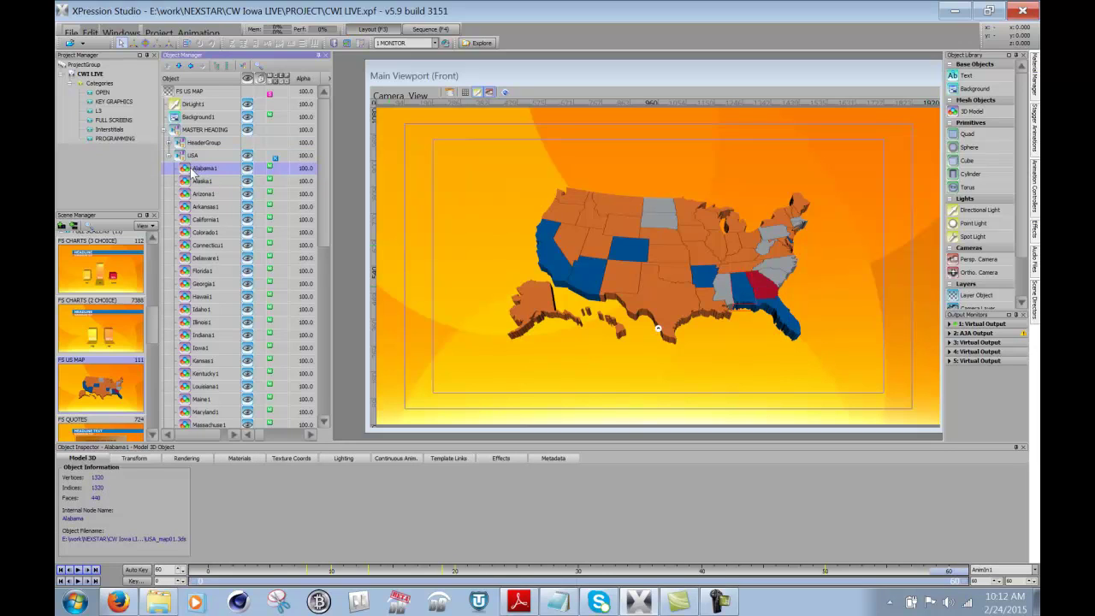
{"action": "left_click", "coordinate": [212, 181]}
{"action": "scroll", "coordinate": [209, 202], "scroll_direction": "down", "scroll_amount": 4}
{"action": "scroll", "coordinate": [206, 257], "scroll_direction": "down", "scroll_amount": 6}
{"action": "left_click", "coordinate": [210, 408]}
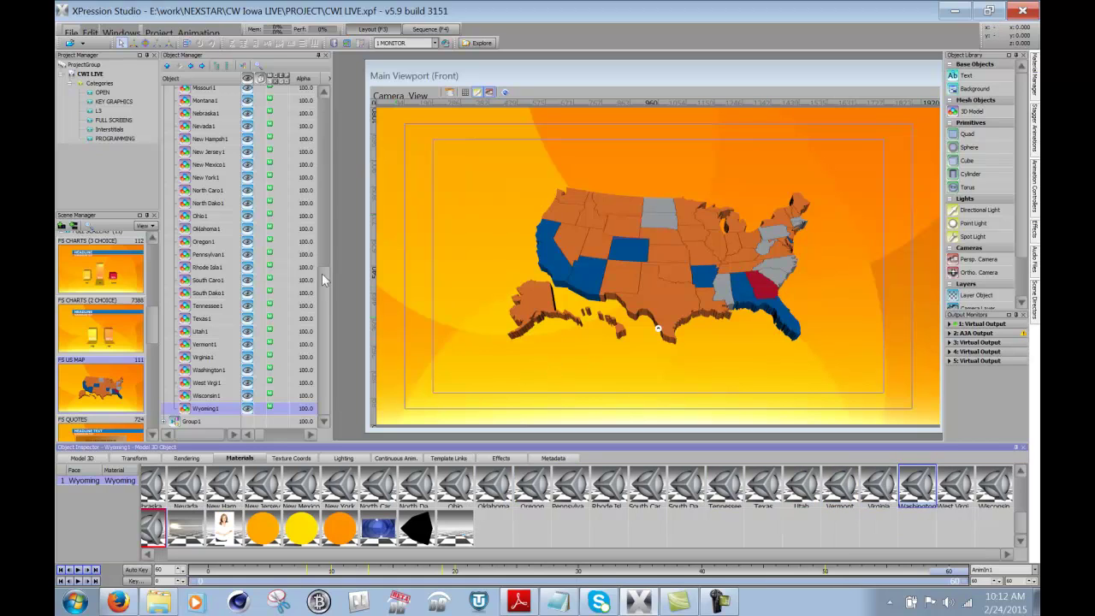
{"action": "left_click_drag", "start_coordinate": [326, 276], "coordinate": [325, 107]}
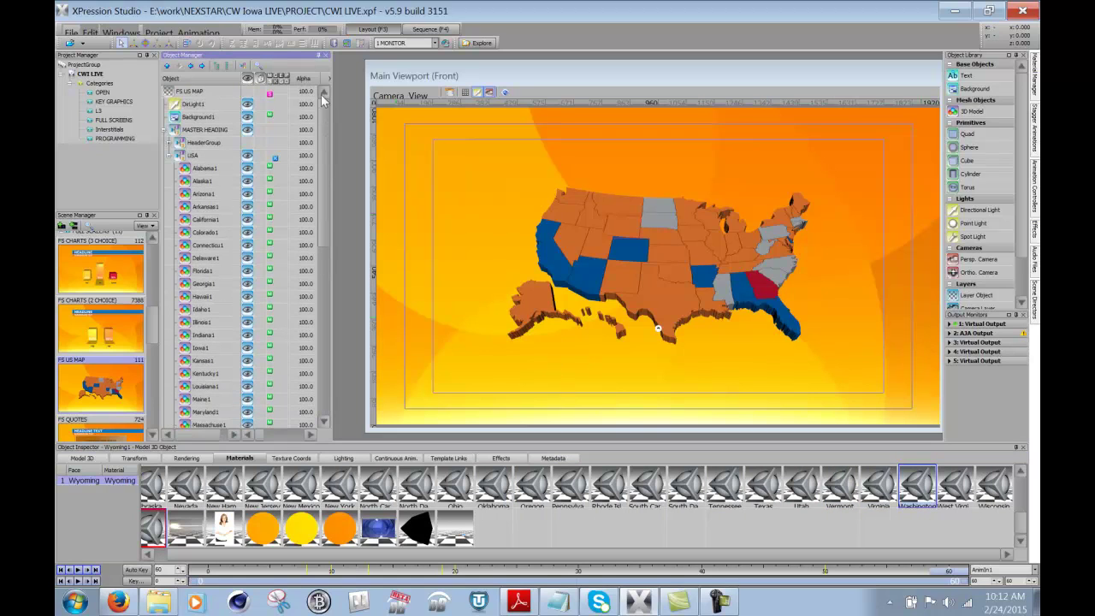
Collapse the USA group and make Group1 visible in the scene.
{"action": "left_click", "coordinate": [172, 158]}
{"action": "left_click", "coordinate": [169, 157]}
{"action": "left_click", "coordinate": [197, 167]}
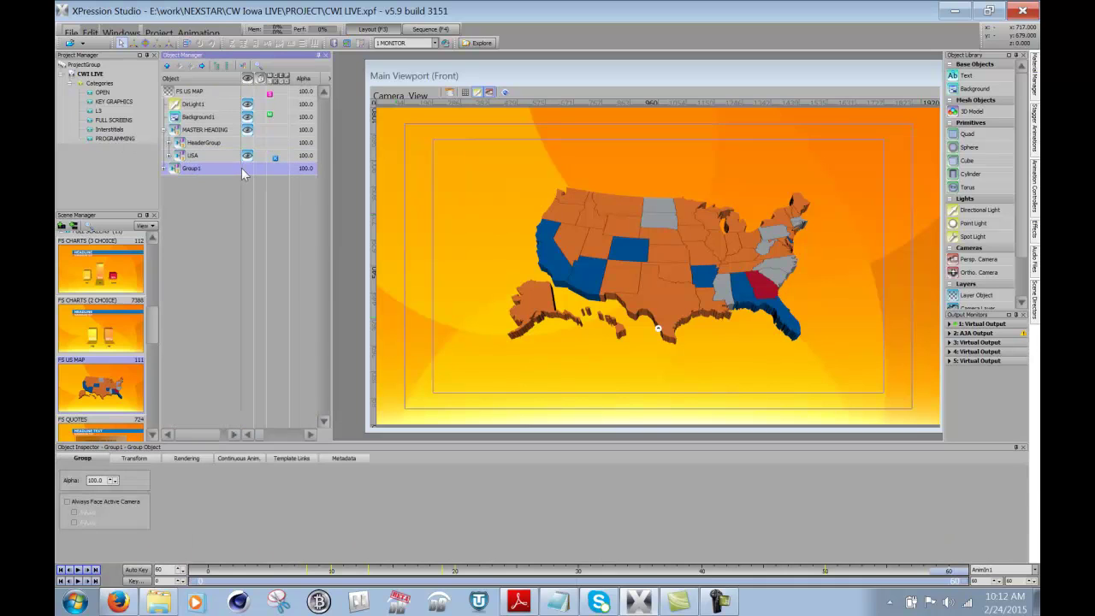
{"action": "left_click", "coordinate": [247, 171]}
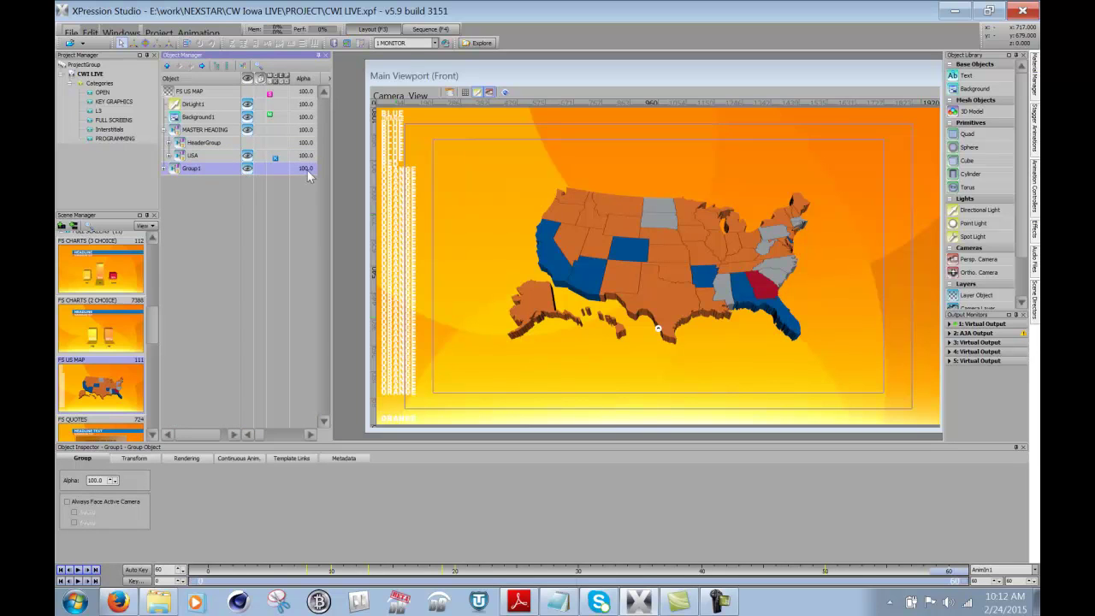
Examine the stacked color-name text objects beside the map by selecting them to see which state each belongs to.
{"action": "left_click", "coordinate": [399, 121]}
{"action": "left_click", "coordinate": [394, 137]}
{"action": "left_click", "coordinate": [394, 166]}
{"action": "left_click", "coordinate": [392, 190]}
{"action": "left_click", "coordinate": [391, 210]}
{"action": "left_click", "coordinate": [392, 234]}
{"action": "left_click", "coordinate": [389, 285]}
{"action": "left_click", "coordinate": [391, 317]}
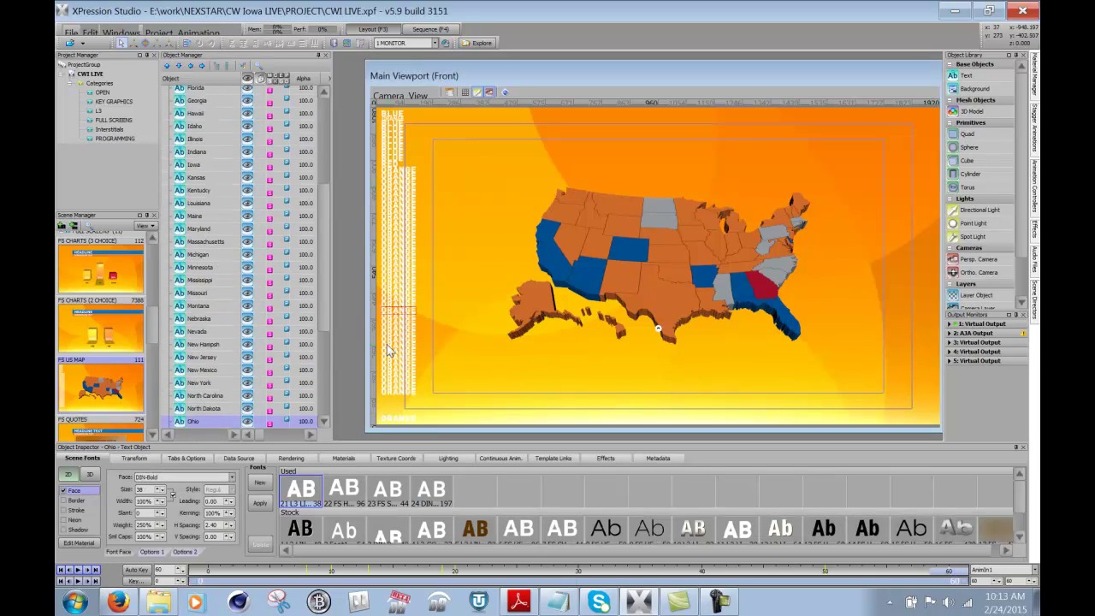
{"action": "left_click", "coordinate": [392, 338]}
{"action": "left_click", "coordinate": [390, 381]}
{"action": "left_click", "coordinate": [397, 340]}
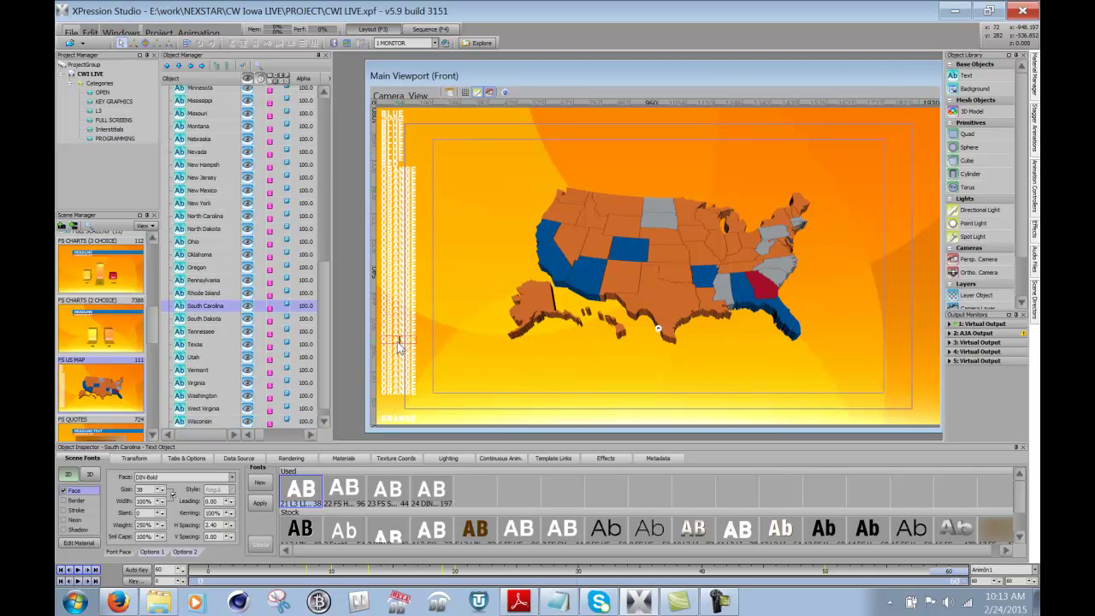
{"action": "left_click", "coordinate": [409, 252]}
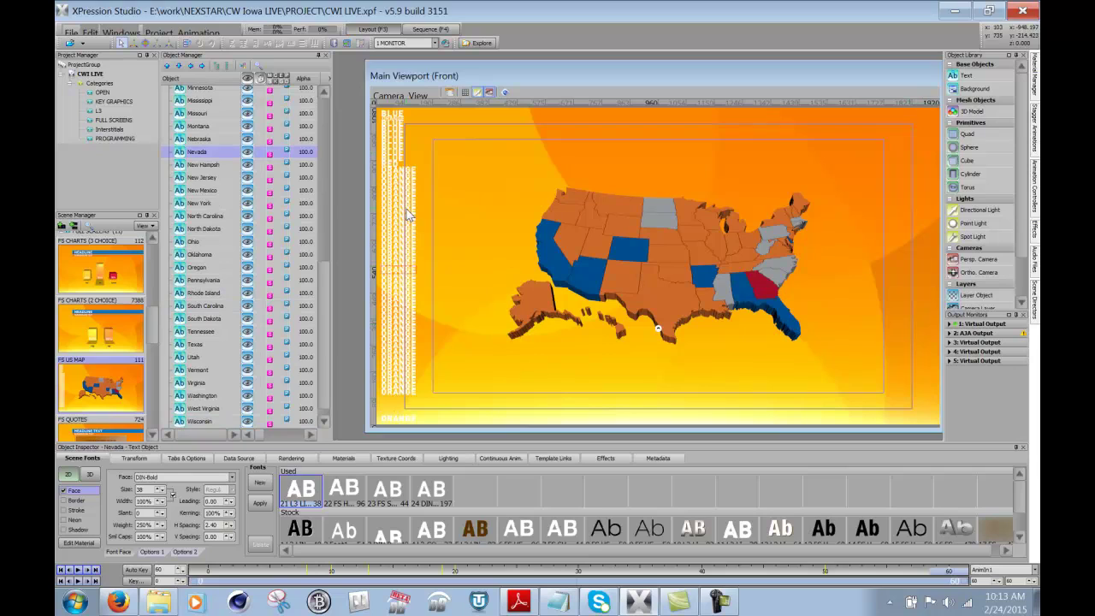
{"action": "left_click", "coordinate": [410, 214]}
Open the script of the Alabama text object in Group1 and move the editor window fully into view.
{"action": "scroll", "coordinate": [320, 146], "scroll_direction": "up", "scroll_amount": 8}
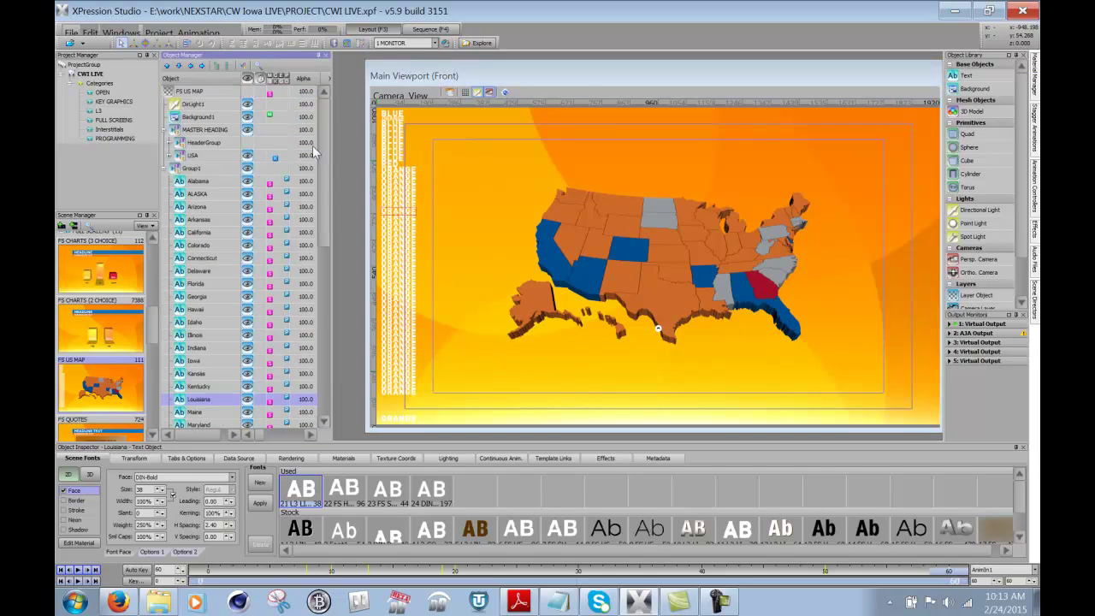
{"action": "left_click", "coordinate": [218, 180]}
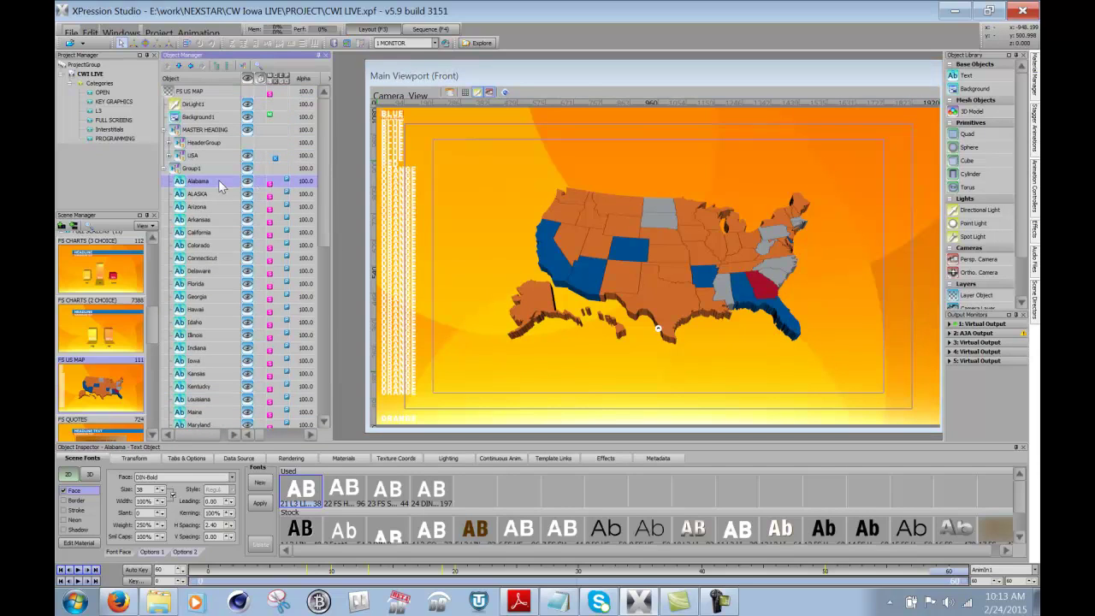
{"action": "left_click", "coordinate": [270, 183]}
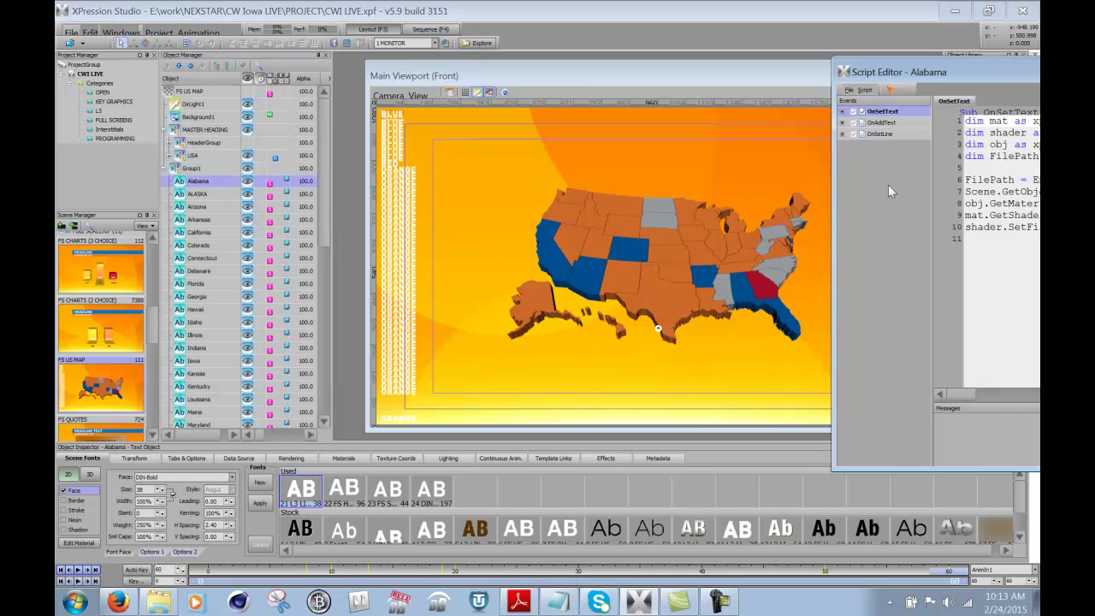
{"action": "left_click_drag", "start_coordinate": [1026, 73], "coordinate": [548, 124]}
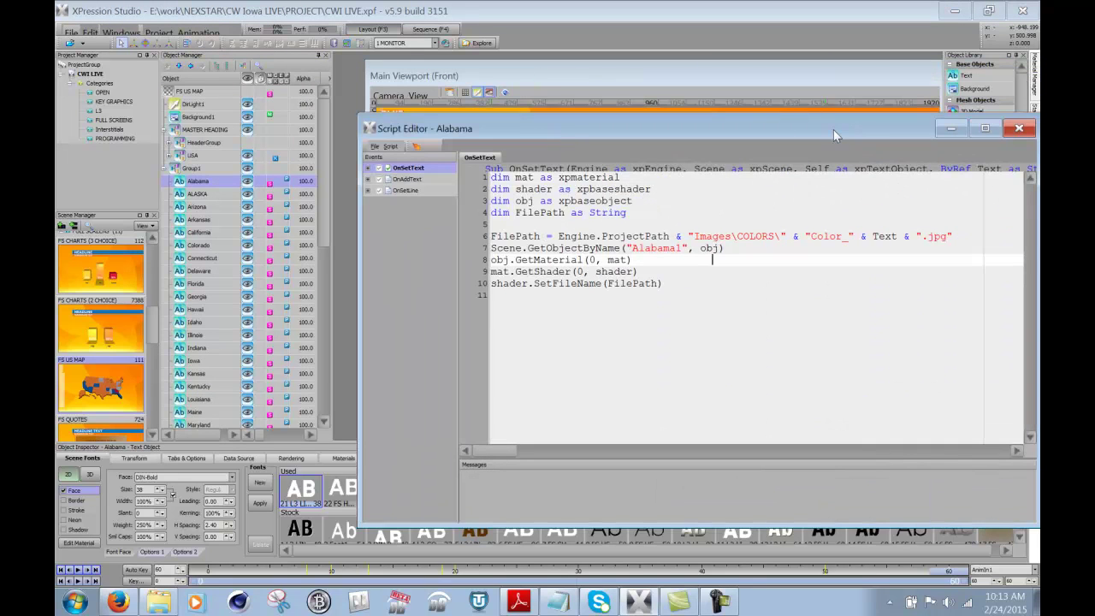
{"action": "left_click_drag", "start_coordinate": [834, 129], "coordinate": [760, 147]}
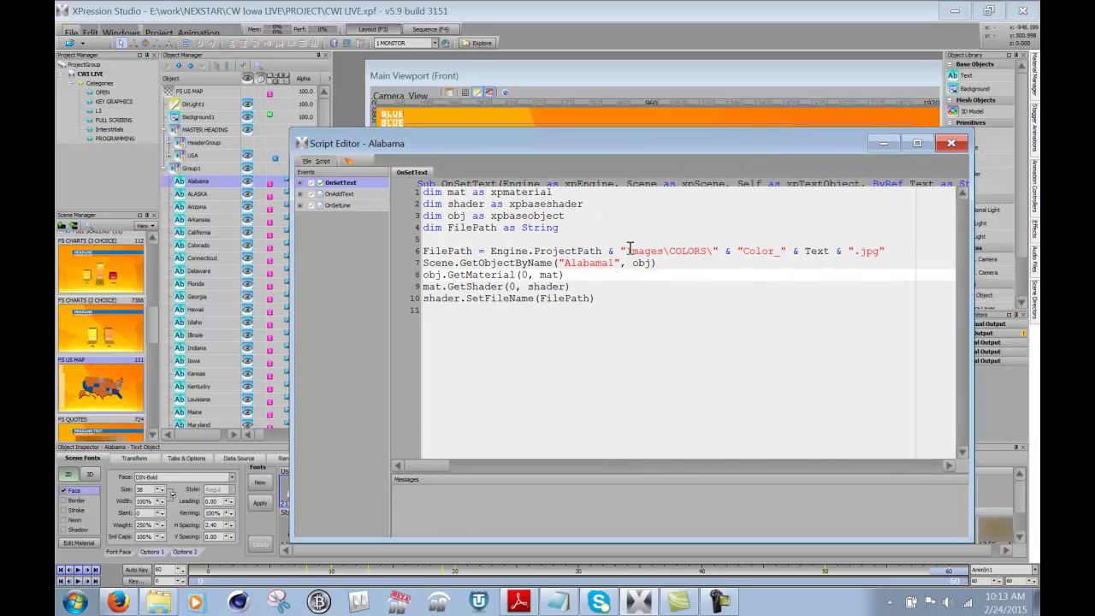
Examine the FilePath line in the OnSetText script, from the Images\COLORS\ folder to the Color_ prefix, Text value and .jpg extension.
{"action": "left_click_drag", "start_coordinate": [629, 249], "coordinate": [706, 249]}
{"action": "left_click", "coordinate": [708, 253]}
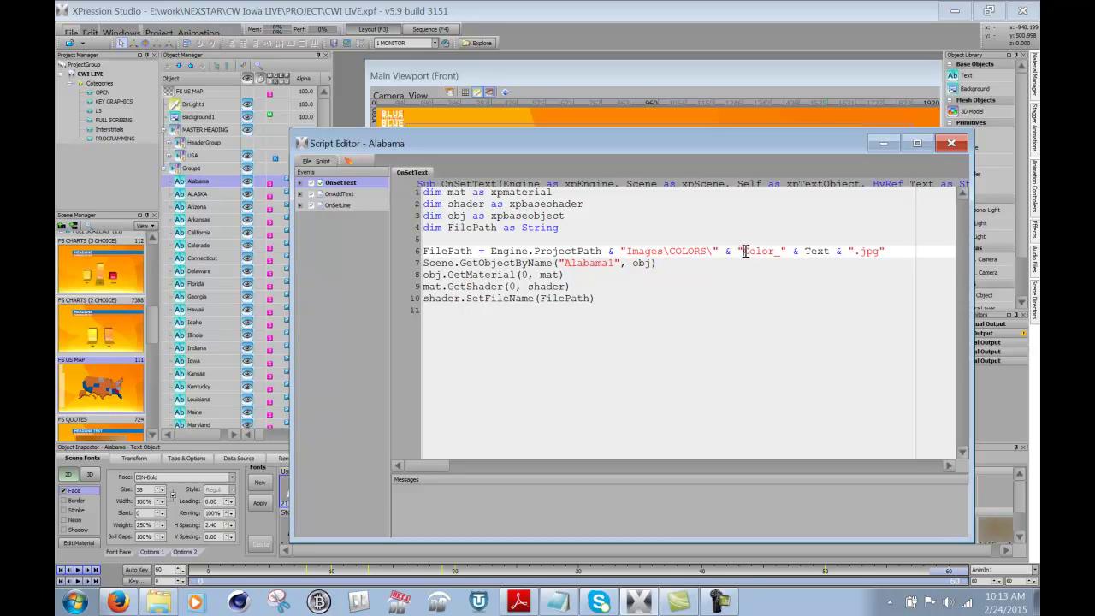
{"action": "left_click_drag", "start_coordinate": [744, 251], "coordinate": [878, 257]}
{"action": "left_click", "coordinate": [879, 257]}
Switch to the project's COLORS folder in Windows Explorer and inspect Color_BLUE.jpg and Color_RED.jpg.
{"action": "left_click", "coordinate": [156, 604]}
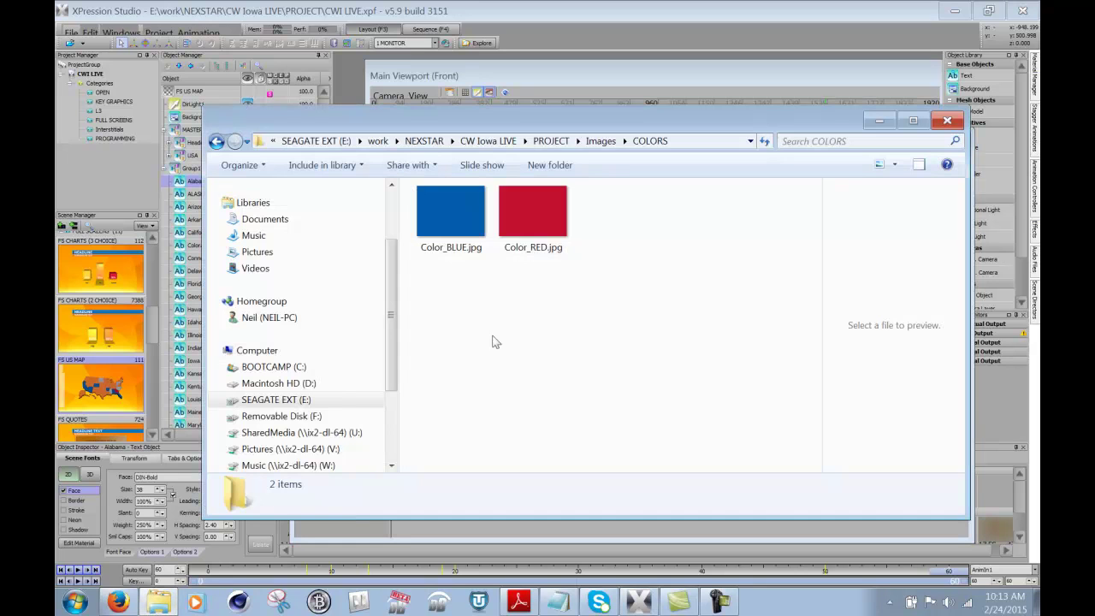
{"action": "left_click_drag", "start_coordinate": [499, 124], "coordinate": [535, 236]}
{"action": "left_click", "coordinate": [433, 342]}
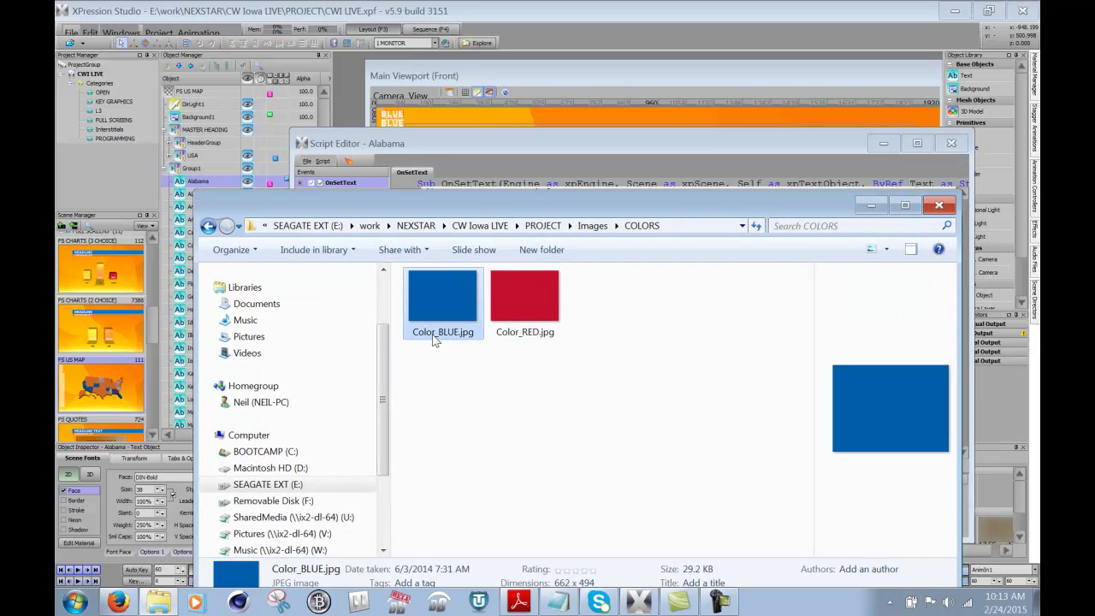
{"action": "left_click", "coordinate": [516, 343]}
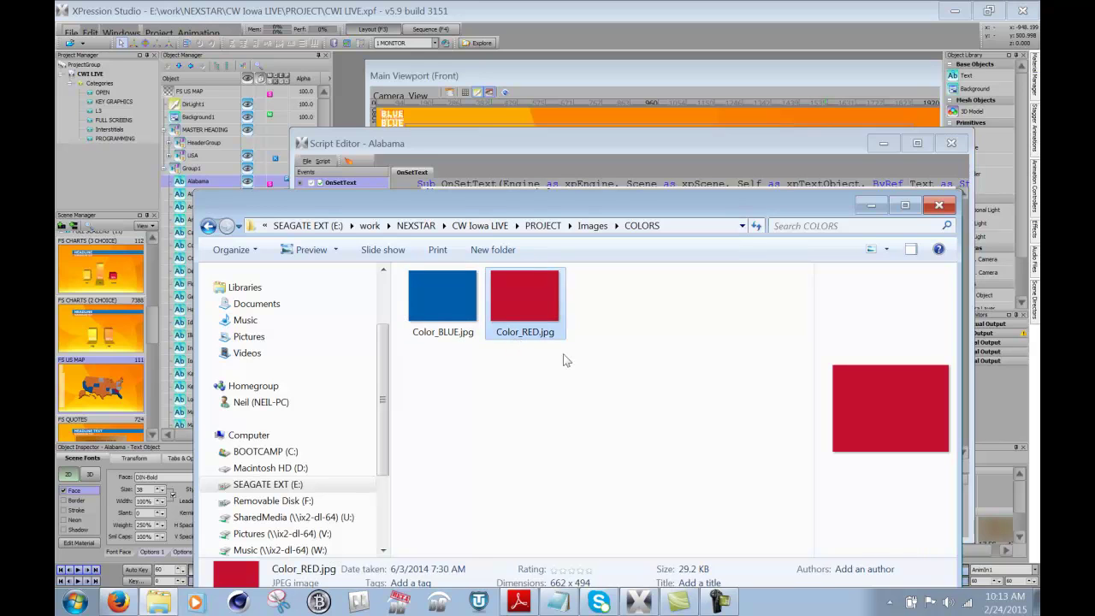
Return to the Alabama script and compare its file-path and GetObjectByName lines with the Alabama text object.
{"action": "left_click", "coordinate": [544, 139]}
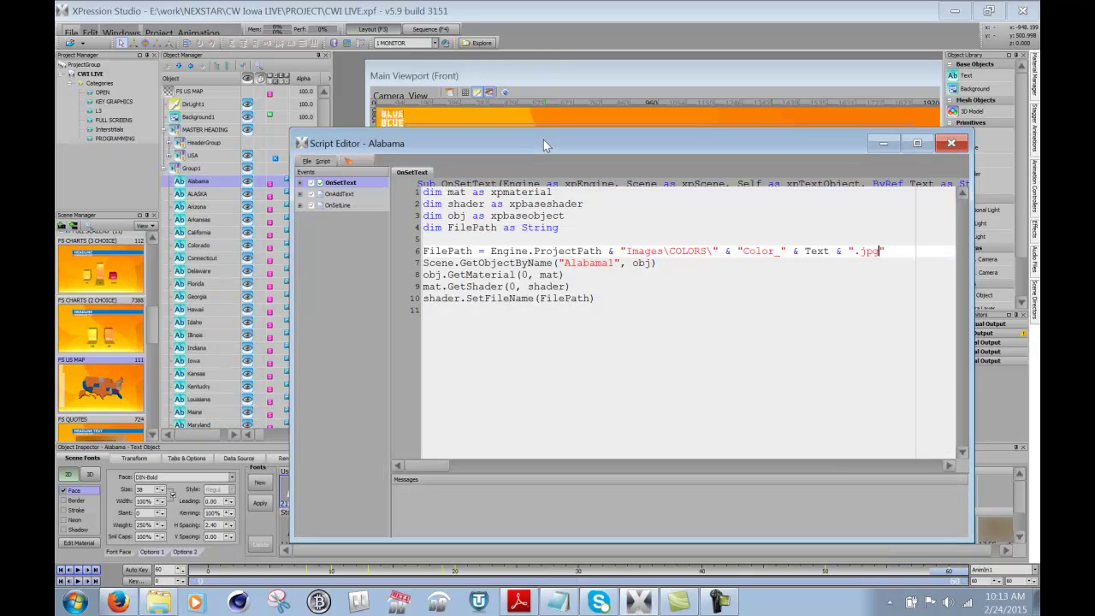
{"action": "left_click_drag", "start_coordinate": [416, 146], "coordinate": [443, 253]}
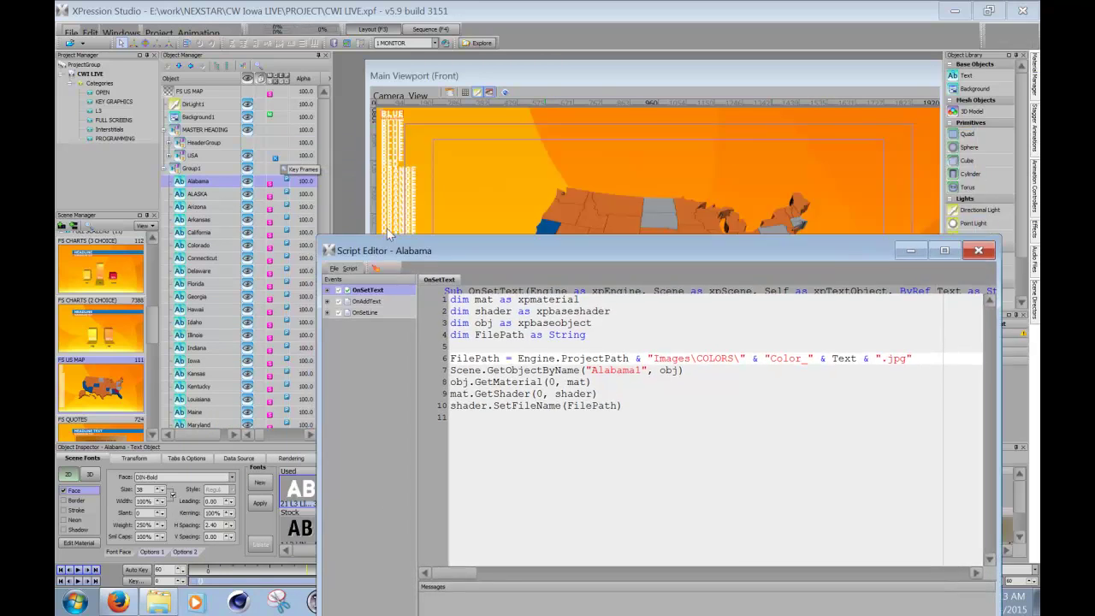
{"action": "left_click", "coordinate": [204, 184]}
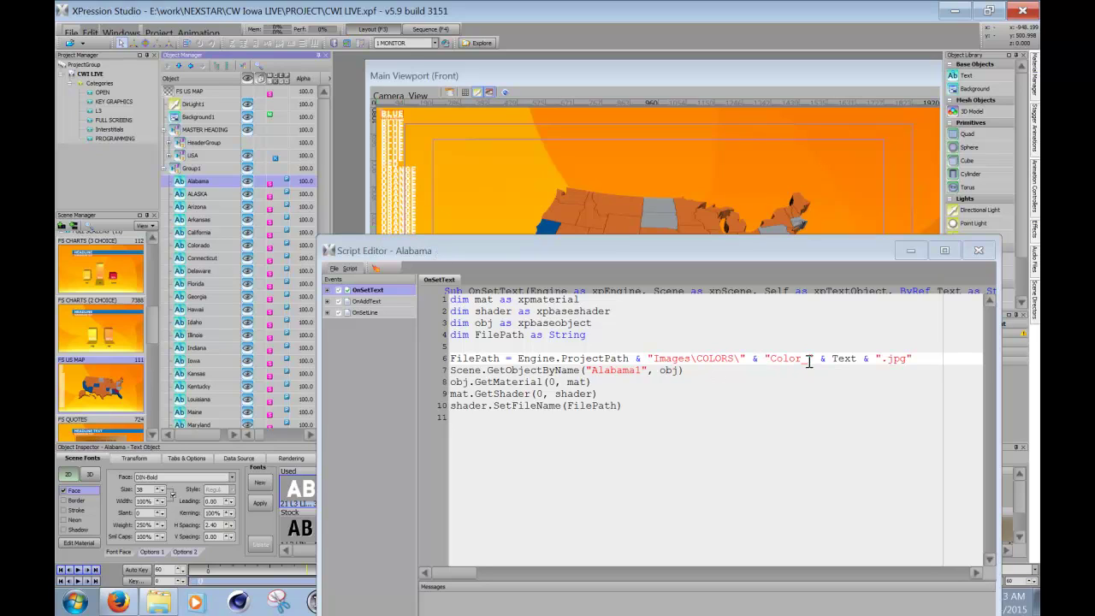
{"action": "left_click_drag", "start_coordinate": [909, 360], "coordinate": [887, 361]}
{"action": "left_click", "coordinate": [887, 360]}
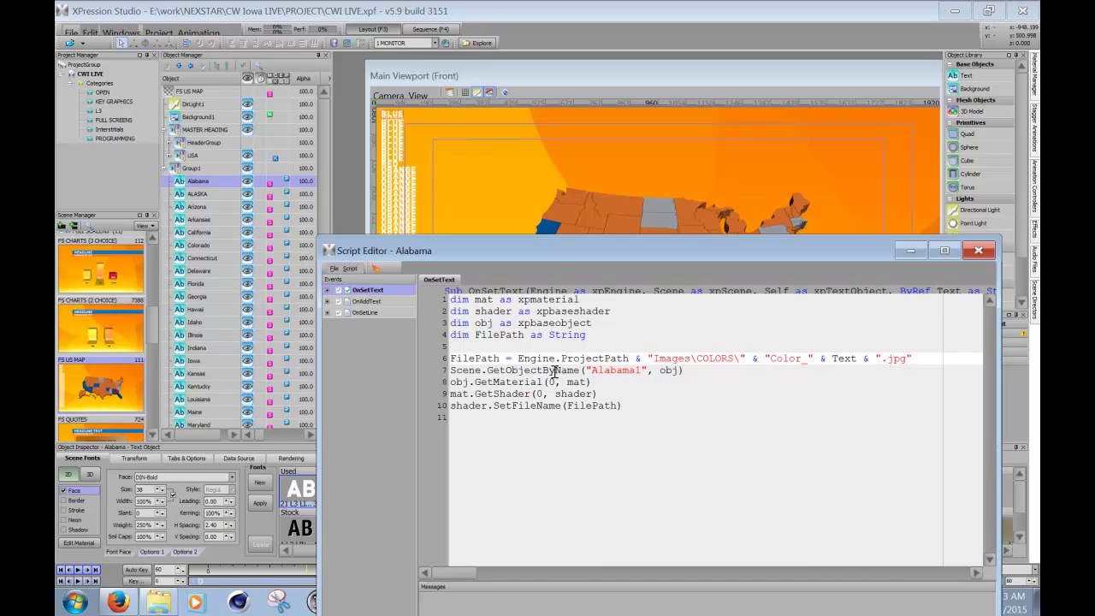
{"action": "left_click_drag", "start_coordinate": [590, 370], "coordinate": [684, 370]}
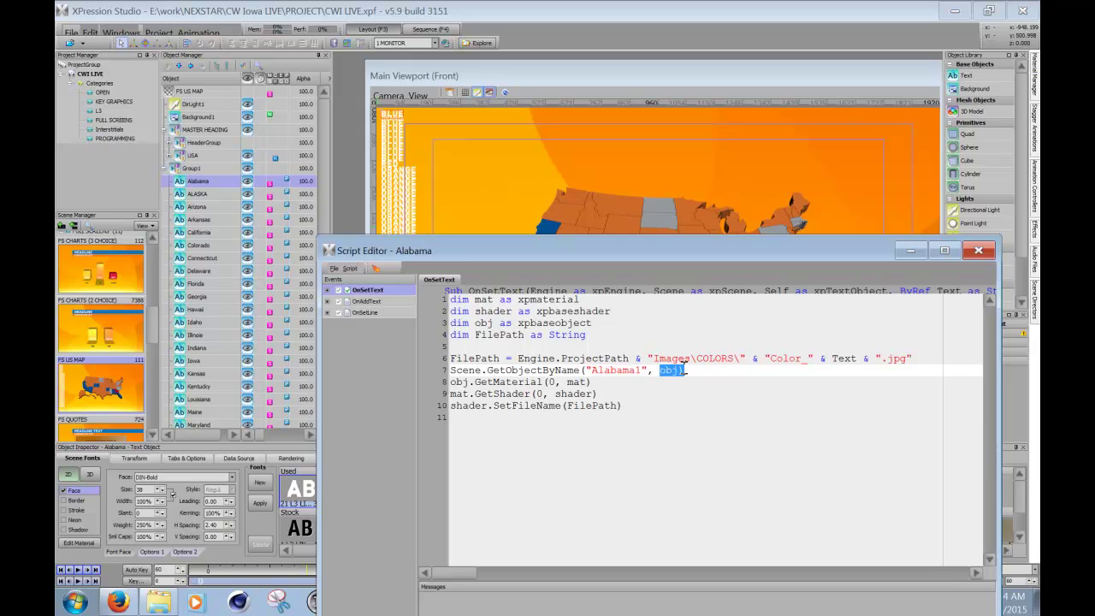
Expand the USA group and identify the Alabama1 model on the map by toggling its visibility.
{"action": "left_click", "coordinate": [170, 155]}
{"action": "left_click", "coordinate": [229, 106]}
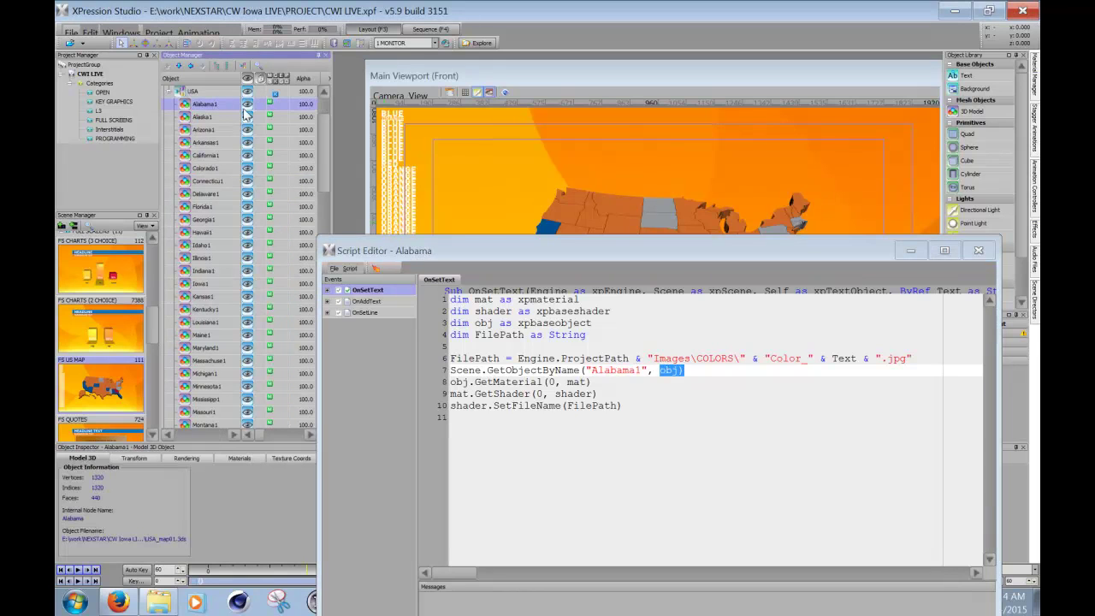
{"action": "left_click_drag", "start_coordinate": [397, 250], "coordinate": [367, 370]}
{"action": "left_click", "coordinate": [246, 105]}
{"action": "left_click", "coordinate": [247, 104]}
{"action": "left_click", "coordinate": [246, 104]}
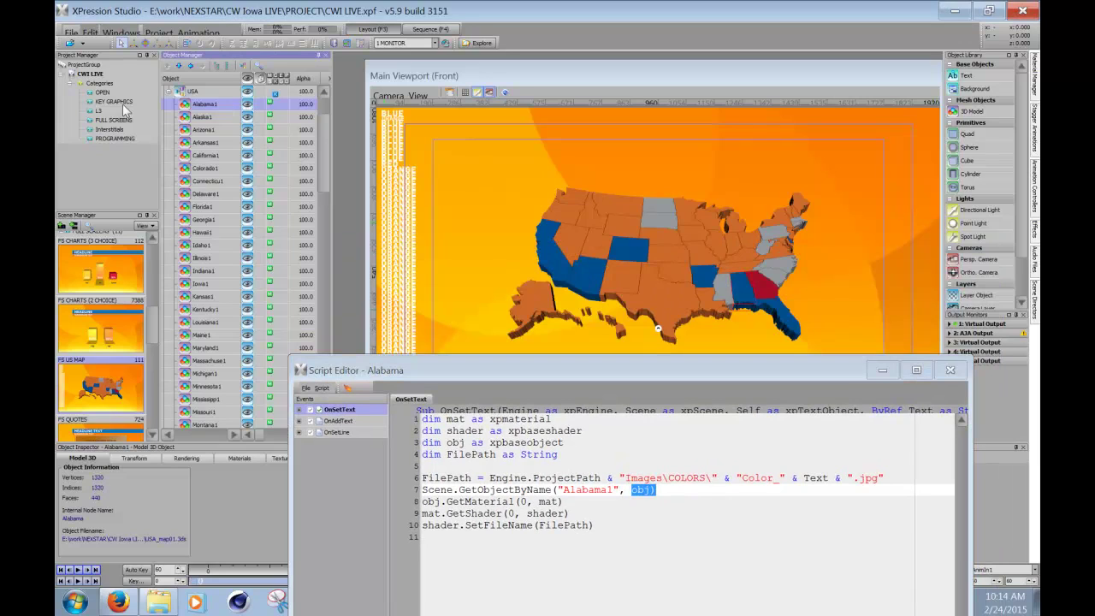
Review the state text objects in Group1, close the Alabama script editor and collapse the group.
{"action": "left_click", "coordinate": [169, 92]}
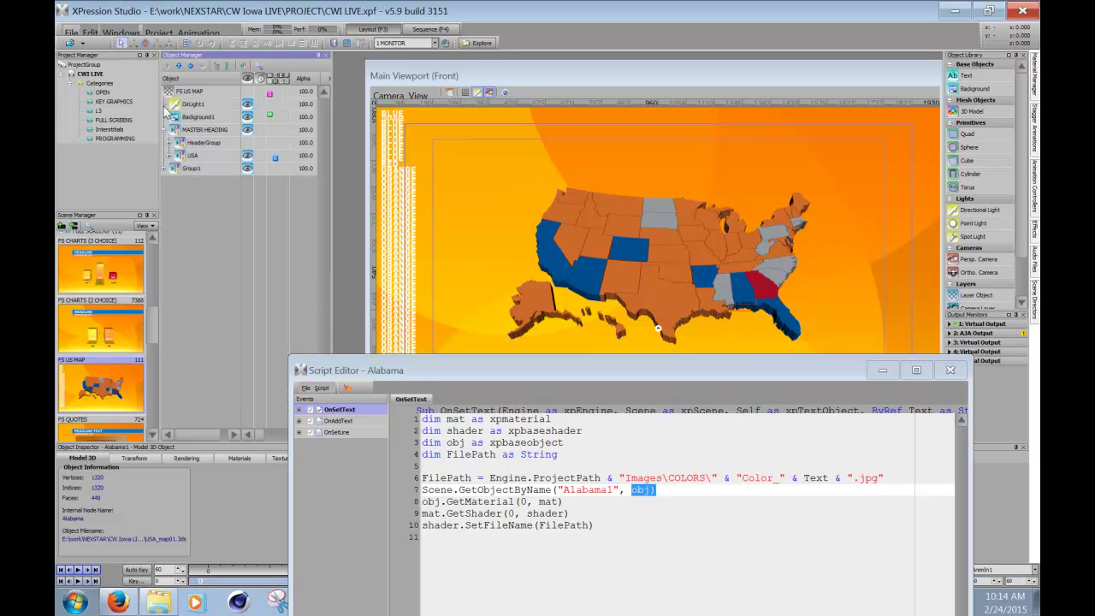
{"action": "left_click", "coordinate": [167, 169]}
{"action": "left_click", "coordinate": [199, 168]}
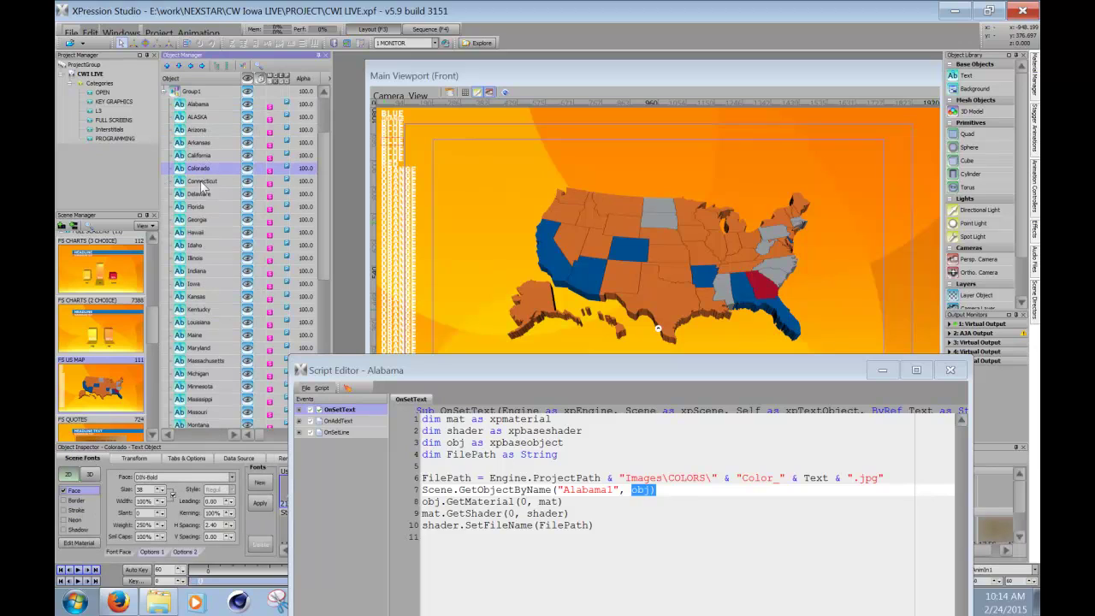
{"action": "left_click", "coordinate": [197, 244]}
{"action": "left_click", "coordinate": [202, 169]}
{"action": "left_click", "coordinate": [950, 370]}
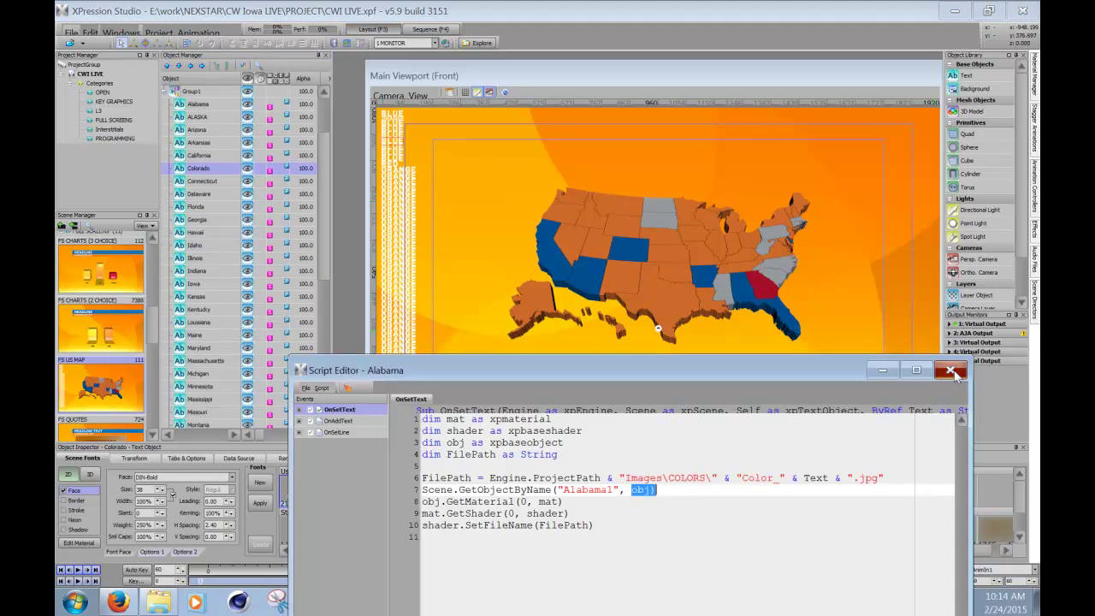
{"action": "left_click", "coordinate": [168, 92]}
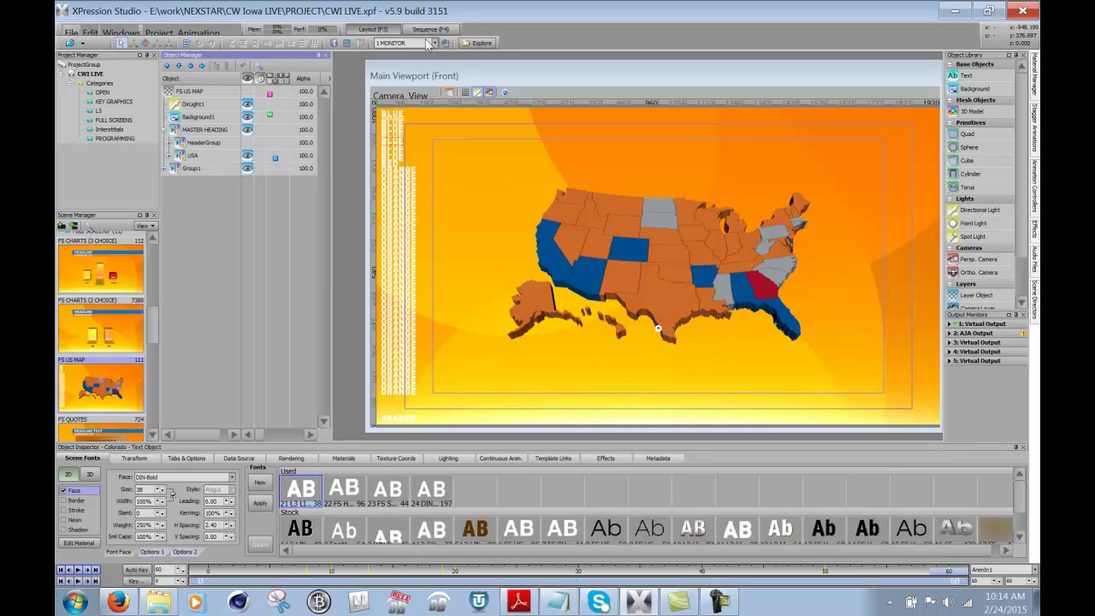
Add the FS US MAP scene to the sequencer as a take below 2 BOX1 and undock the preview into a floating window.
{"action": "key", "text": "F4"}
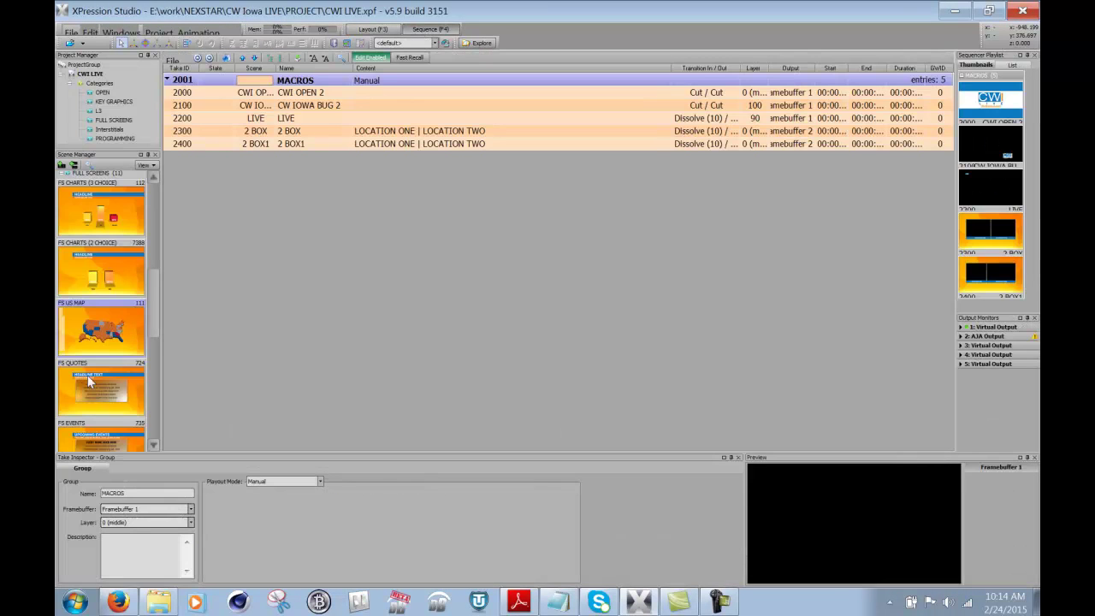
{"action": "left_click_drag", "start_coordinate": [97, 337], "coordinate": [309, 301]}
{"action": "left_click_drag", "start_coordinate": [822, 458], "coordinate": [705, 360]}
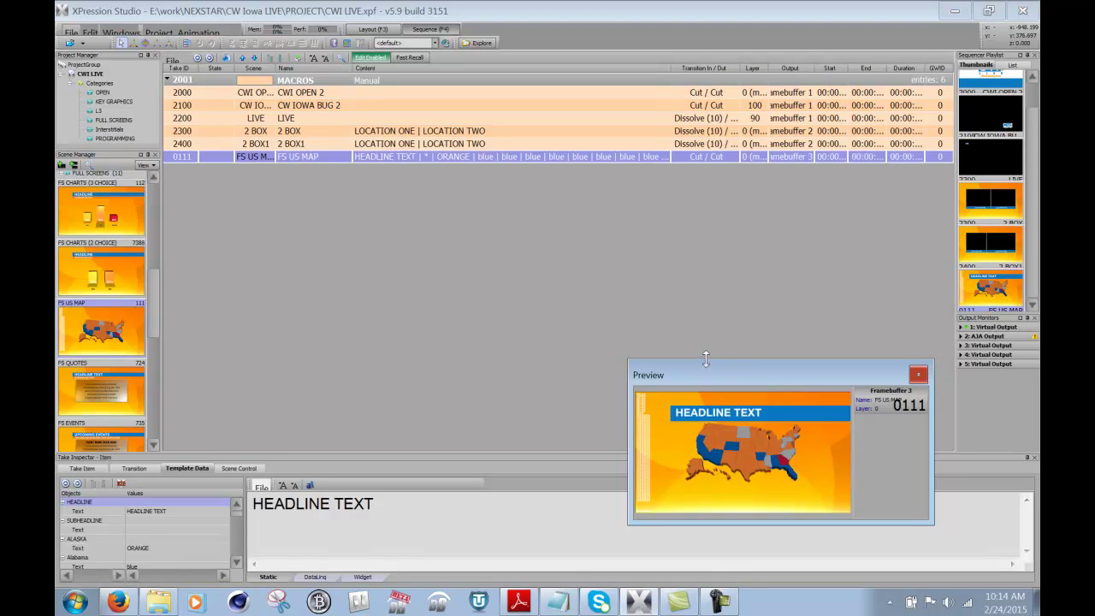
Enlarge the floating preview window upward and sideways and reposition it beside the template data.
{"action": "left_click_drag", "start_coordinate": [705, 360], "coordinate": [705, 161]}
{"action": "left_click_drag", "start_coordinate": [629, 228], "coordinate": [384, 227]}
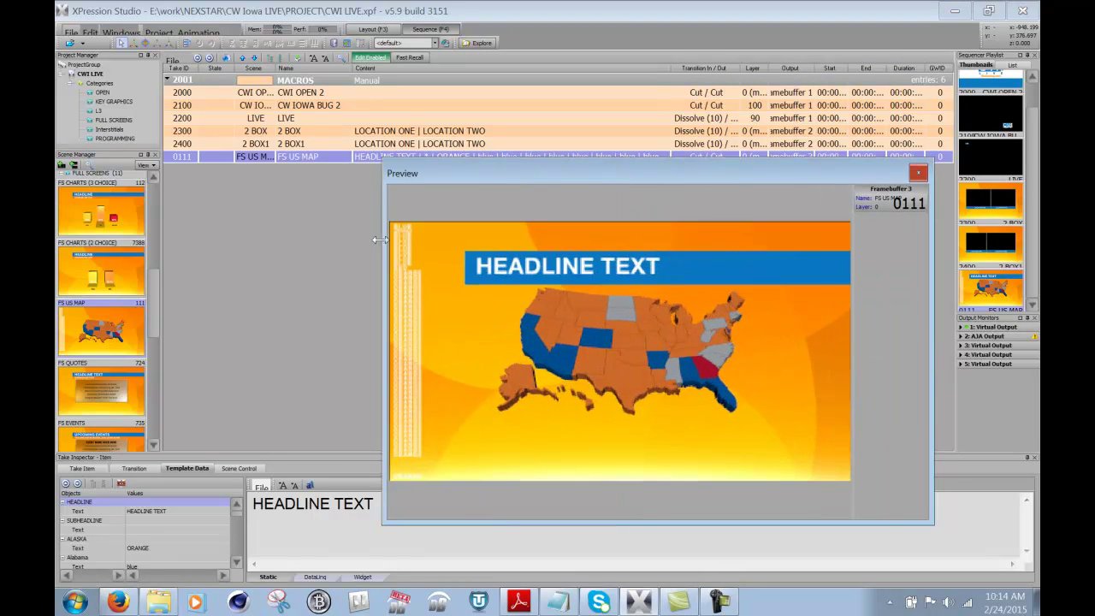
{"action": "left_click_drag", "start_coordinate": [523, 170], "coordinate": [577, 159]}
Locate the ALASKA object in the FS US MAP take's template data and set its text to red.
{"action": "left_click", "coordinate": [185, 502]}
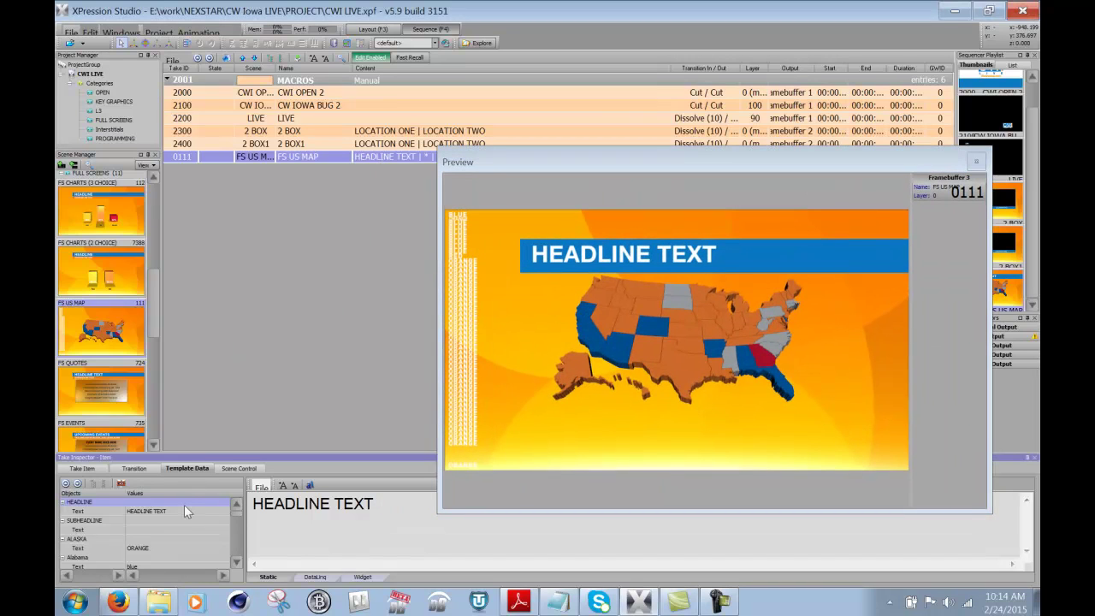
{"action": "left_click_drag", "start_coordinate": [233, 511], "coordinate": [233, 515]}
{"action": "left_click", "coordinate": [165, 524]}
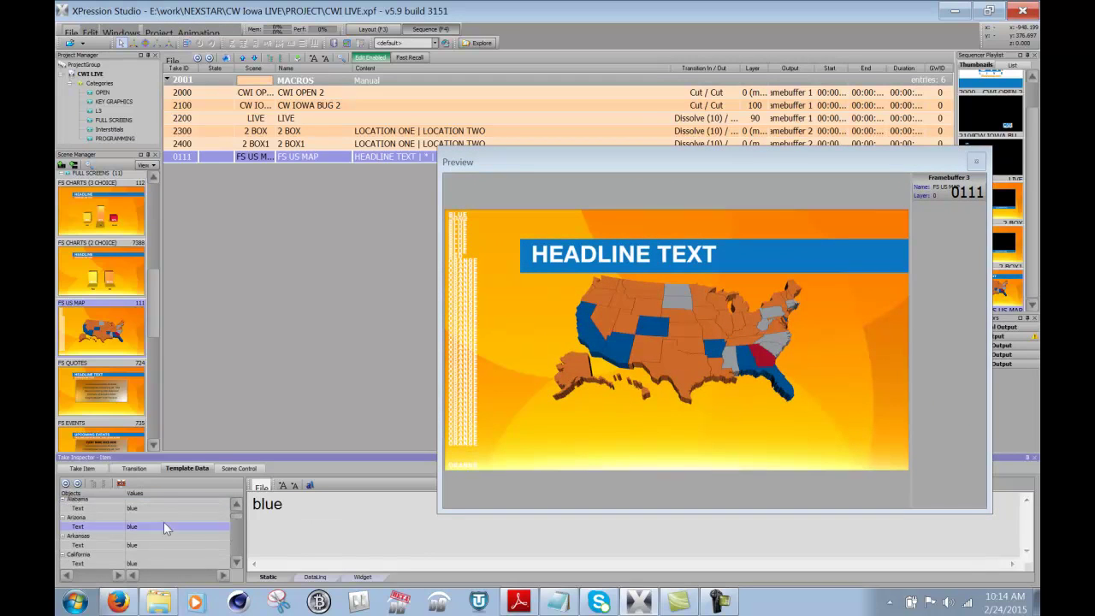
{"action": "scroll", "coordinate": [164, 523], "scroll_direction": "up", "scroll_amount": 2}
{"action": "scroll", "coordinate": [159, 539], "scroll_direction": "down", "scroll_amount": 1}
{"action": "left_click", "coordinate": [154, 554]}
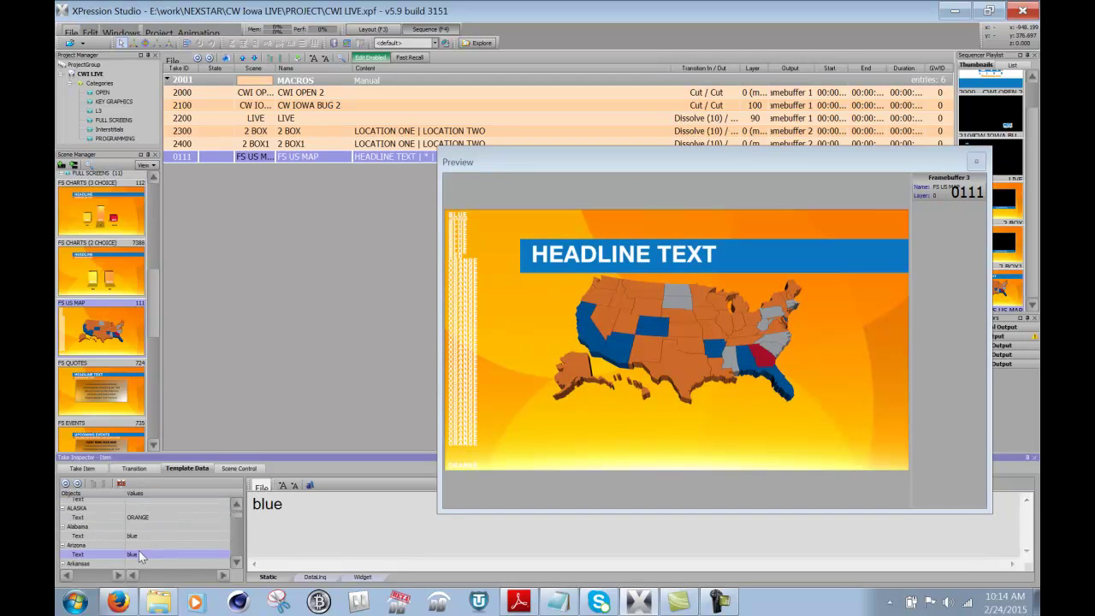
{"action": "left_click", "coordinate": [138, 517]}
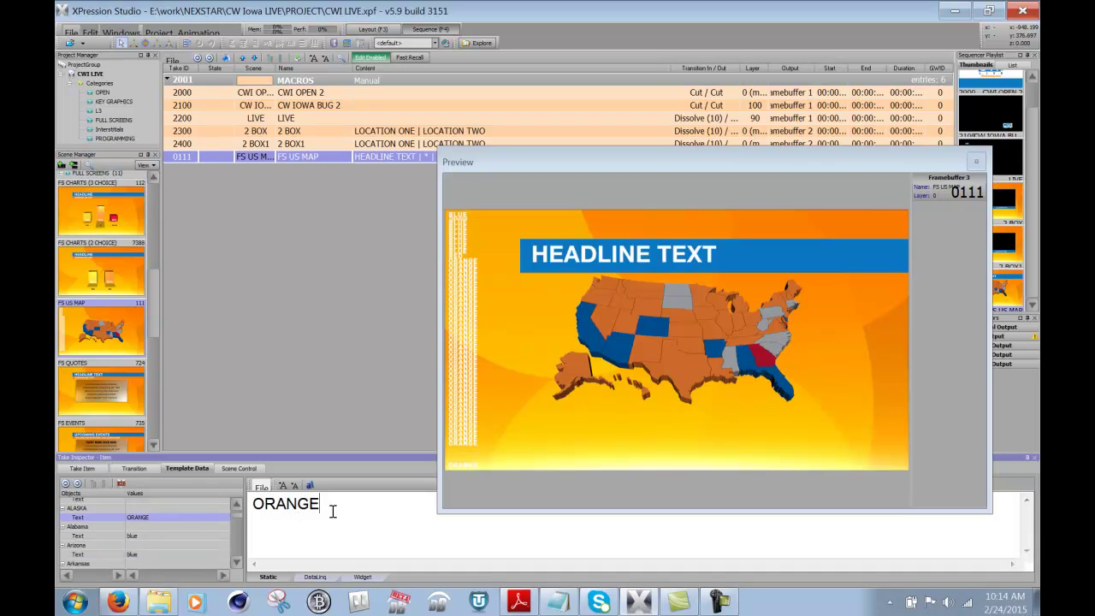
{"action": "type", "text": "red"}
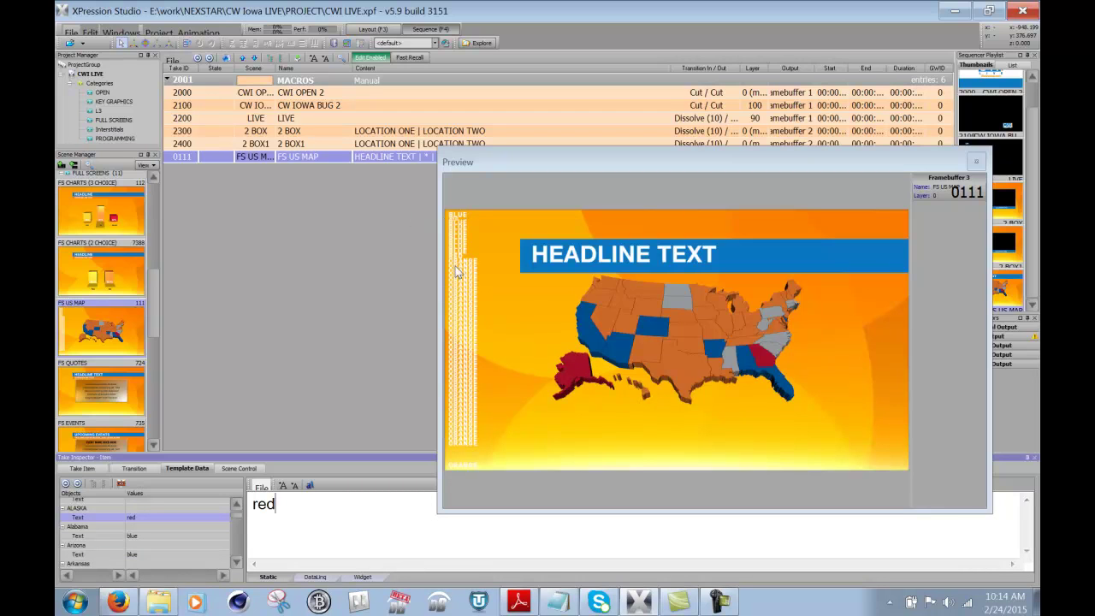
Hide the Group1 state text objects in the scene layout and return to the sequencer.
{"action": "key", "text": "F3"}
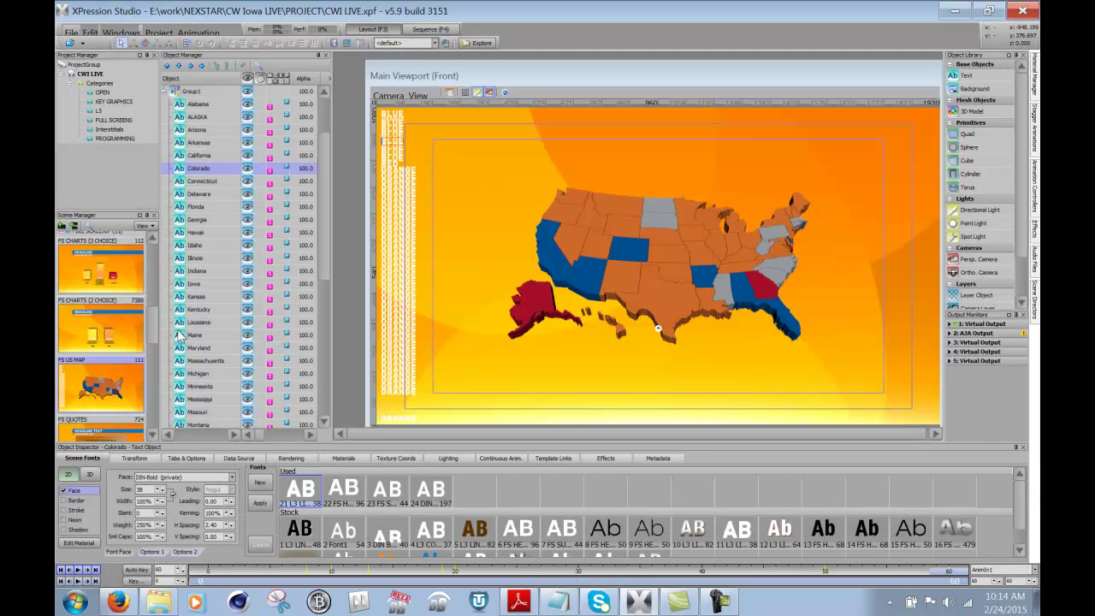
{"action": "left_click", "coordinate": [224, 89]}
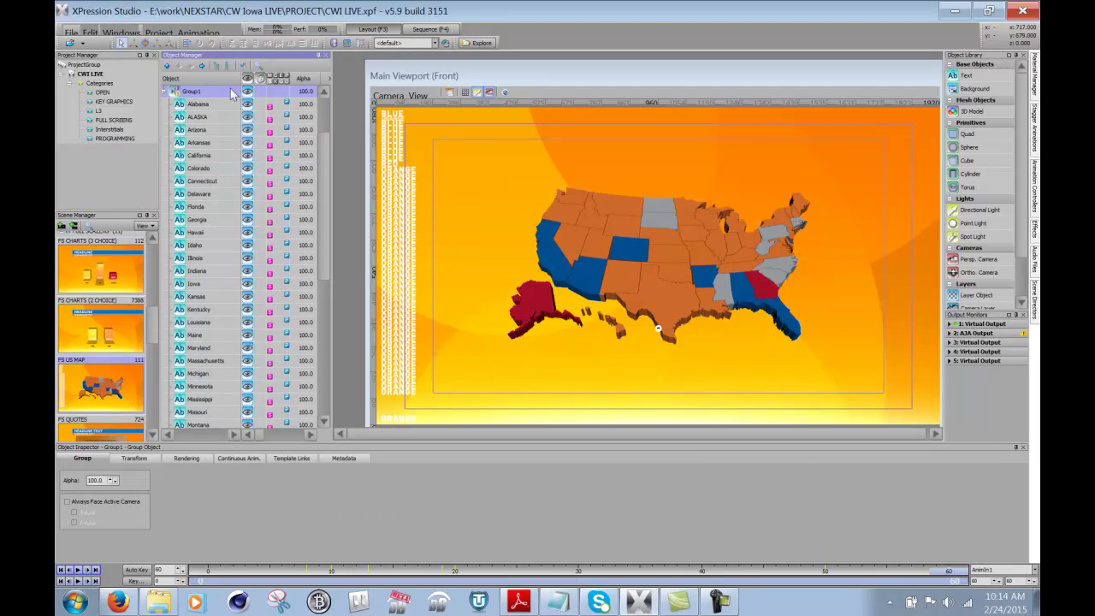
{"action": "left_click", "coordinate": [432, 30]}
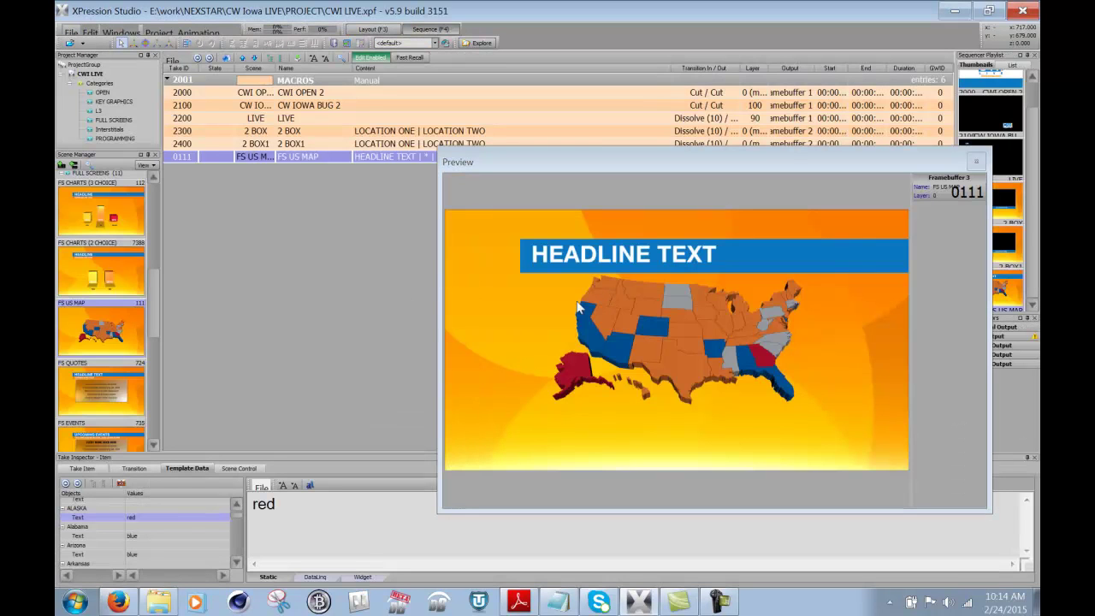
Set the Alabama text in the take's template data to red.
{"action": "left_click", "coordinate": [133, 537]}
{"action": "key", "text": "Tab"}
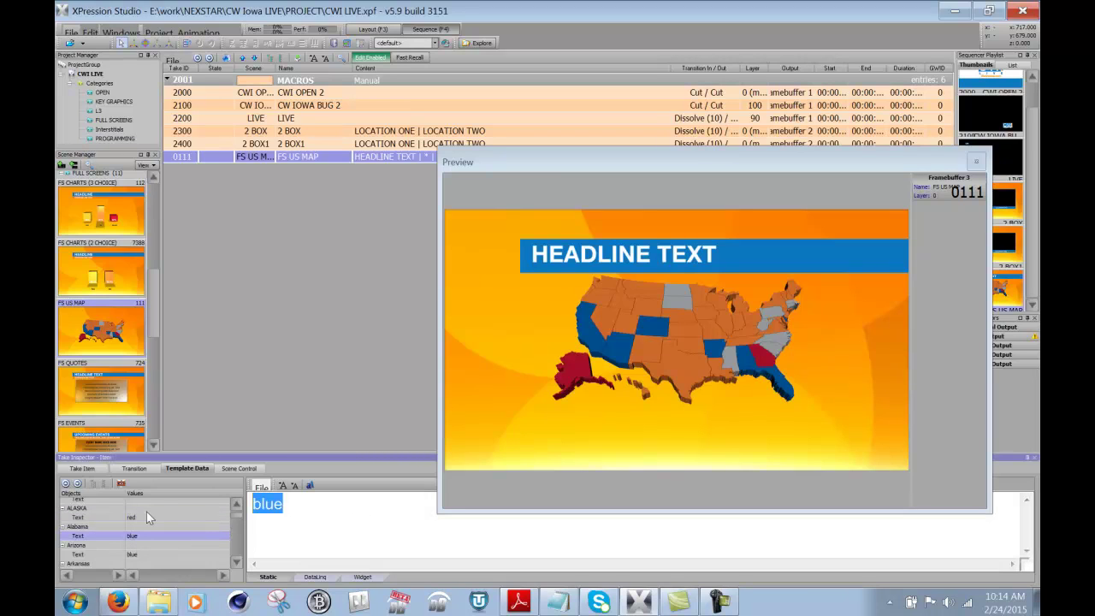
{"action": "type", "text": "red"}
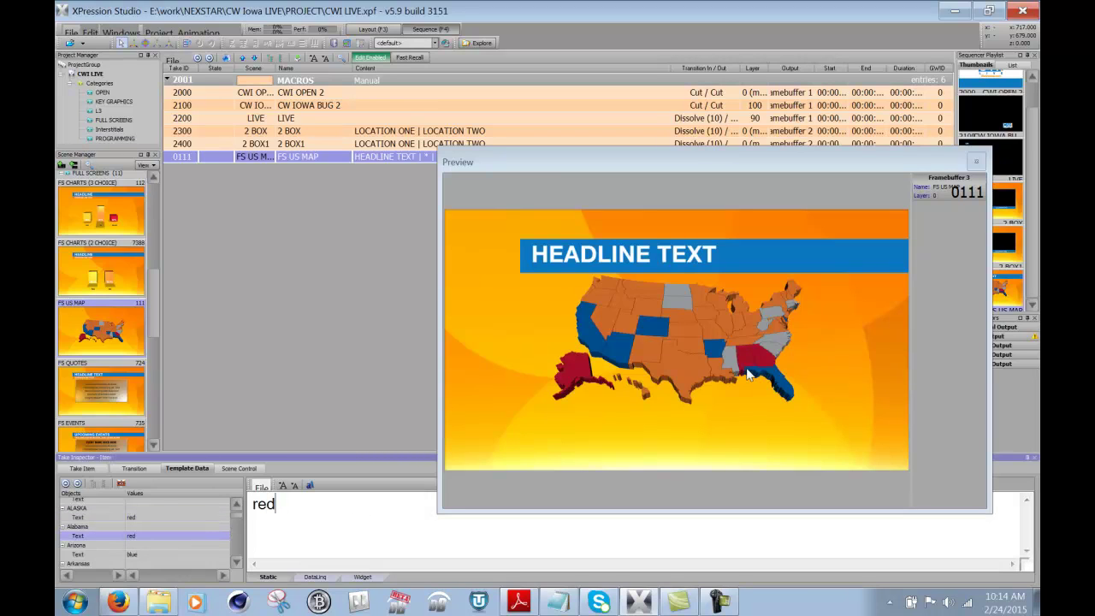
Switch to Windows Explorer and examine the Color_BLUE.jpg and Color_RED.jpg images in the COLORS folder.
{"action": "left_click", "coordinate": [158, 601]}
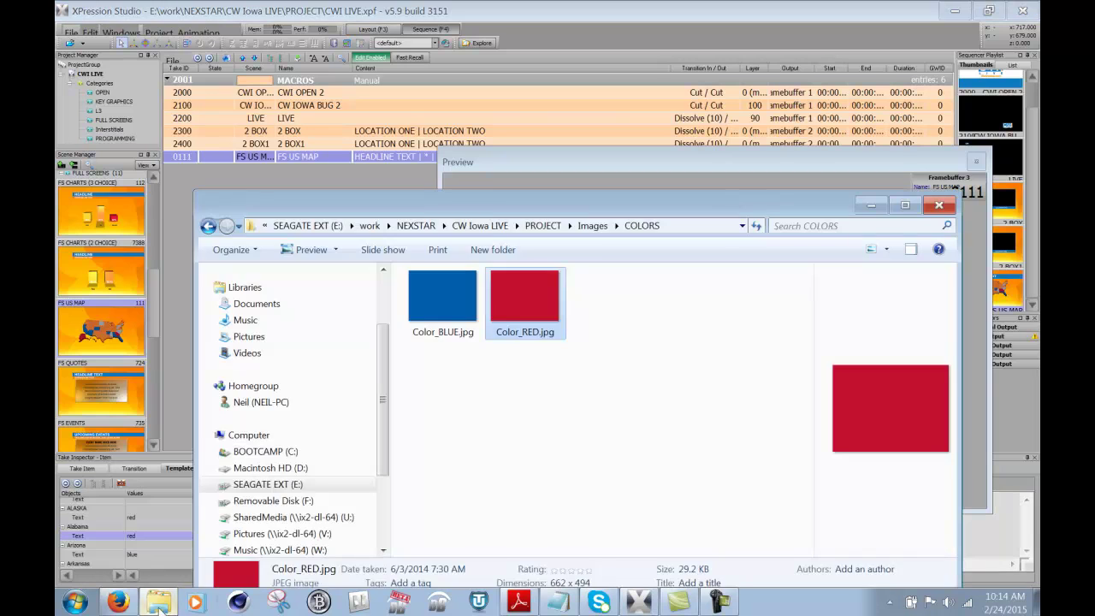
{"action": "left_click", "coordinate": [452, 397]}
{"action": "left_click_drag", "start_coordinate": [548, 385], "coordinate": [442, 291]}
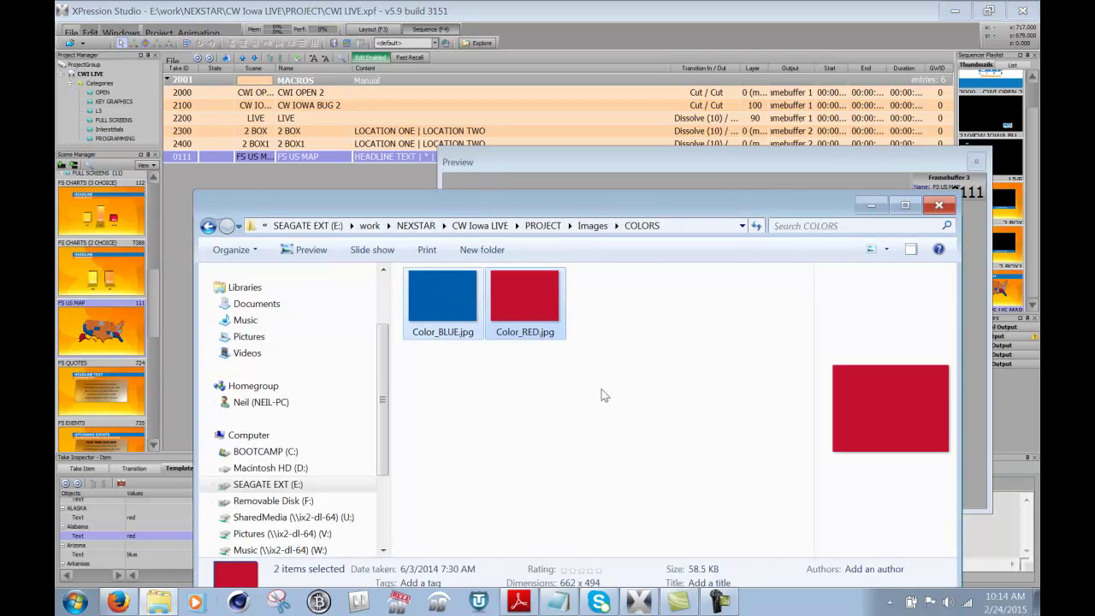
{"action": "left_click_drag", "start_coordinate": [580, 412], "coordinate": [423, 290]}
{"action": "left_click_drag", "start_coordinate": [409, 391], "coordinate": [557, 287]}
{"action": "left_click_drag", "start_coordinate": [602, 379], "coordinate": [399, 306]}
{"action": "left_click", "coordinate": [452, 389]}
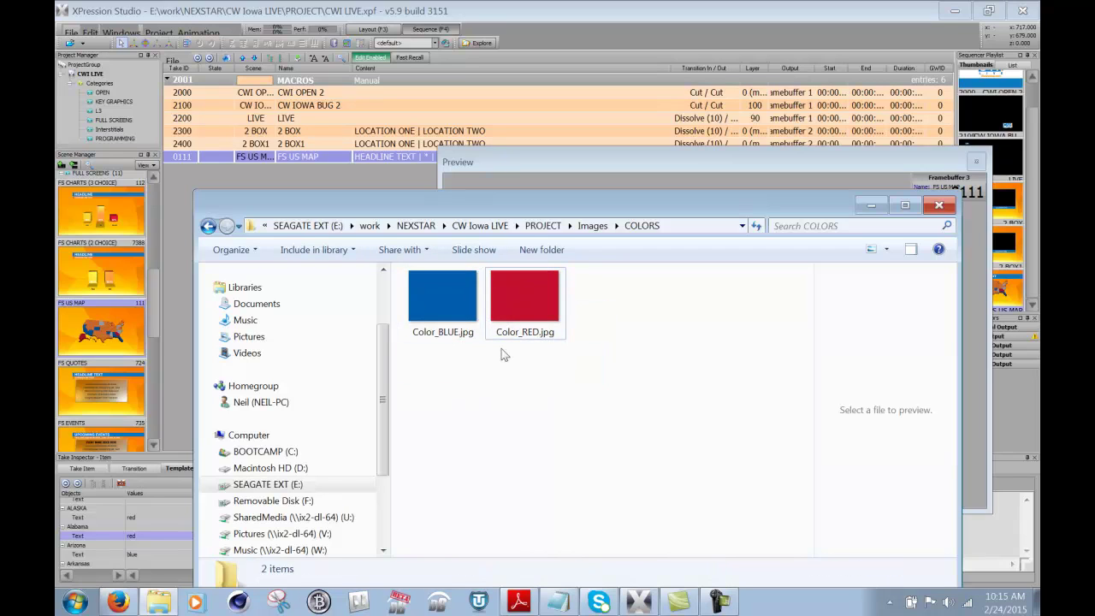
{"action": "left_click", "coordinate": [512, 337]}
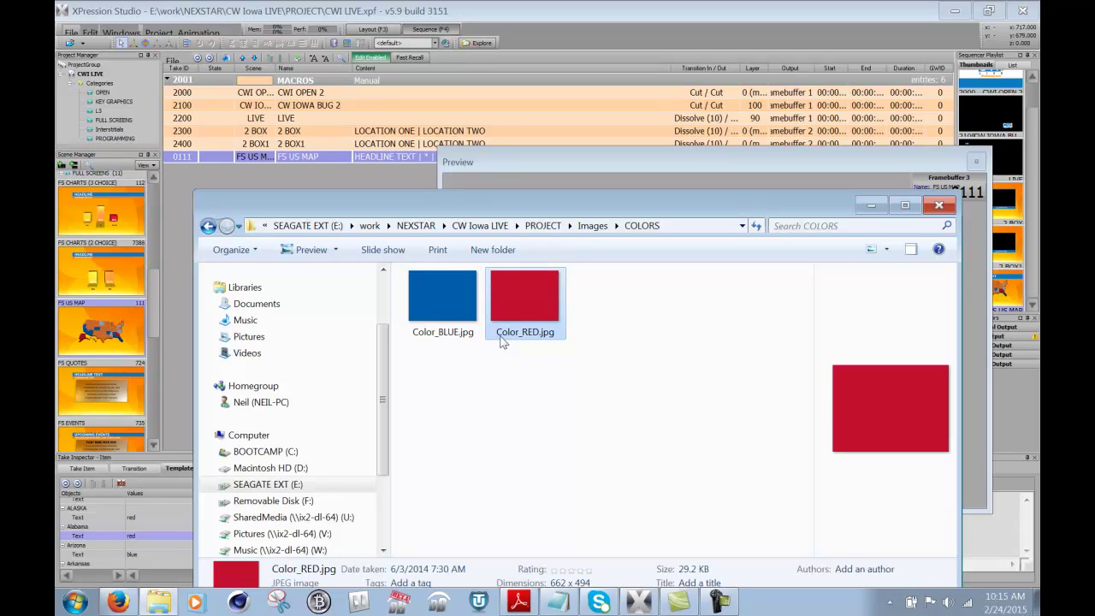
{"action": "left_click", "coordinate": [588, 336]}
Copy the color images from Color_1.jpg through Color_YELLOW.jpg from the Images folder into its COLORS subfolder.
{"action": "left_click", "coordinate": [592, 225]}
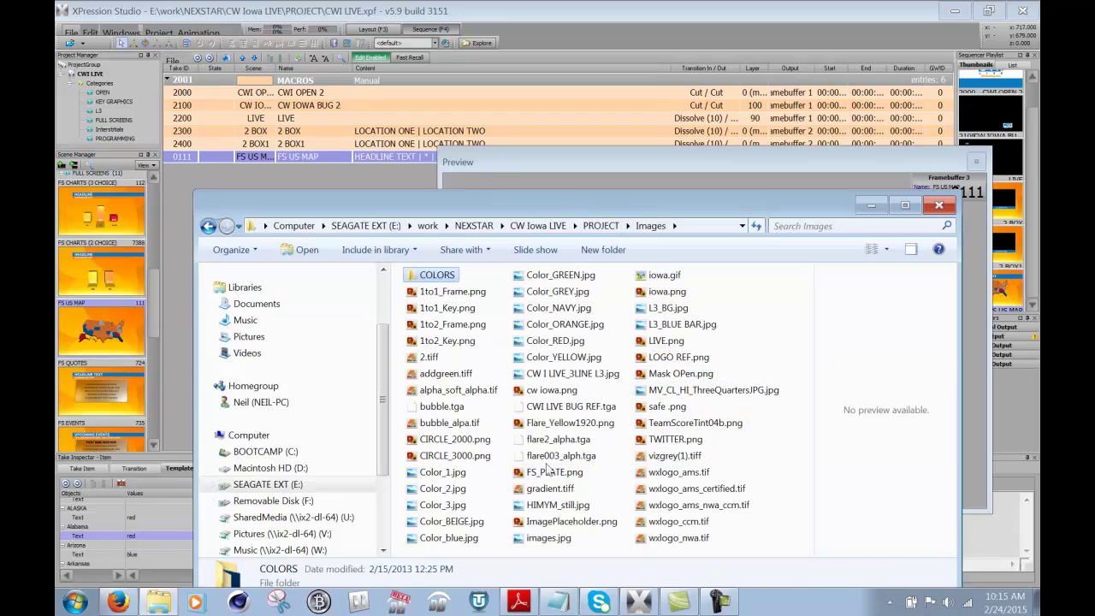
{"action": "left_click", "coordinate": [428, 473]}
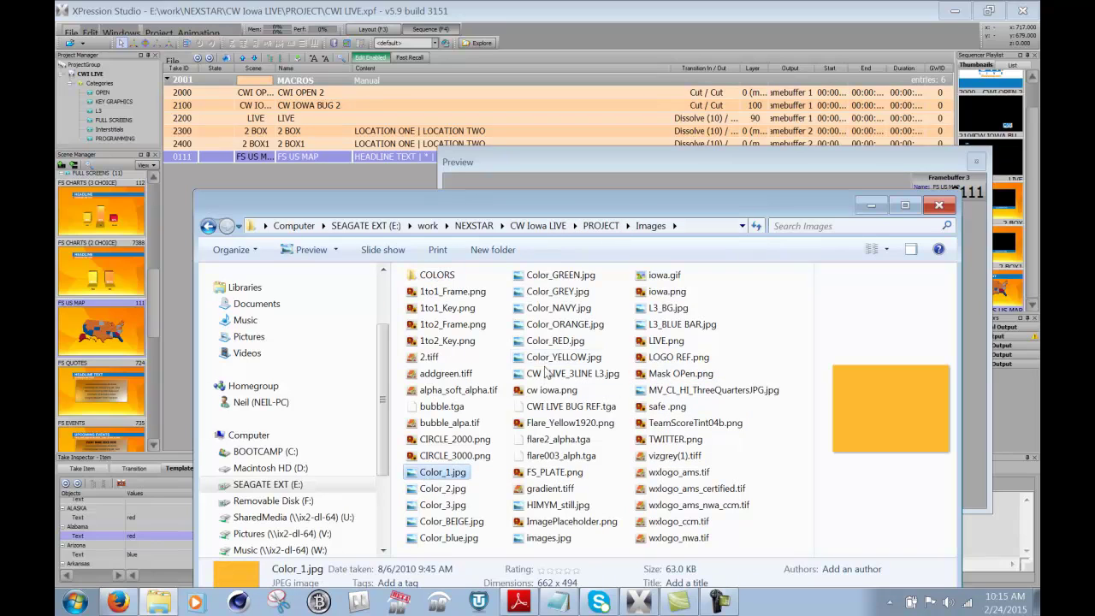
{"action": "left_click", "coordinate": [546, 358], "text": "shift"}
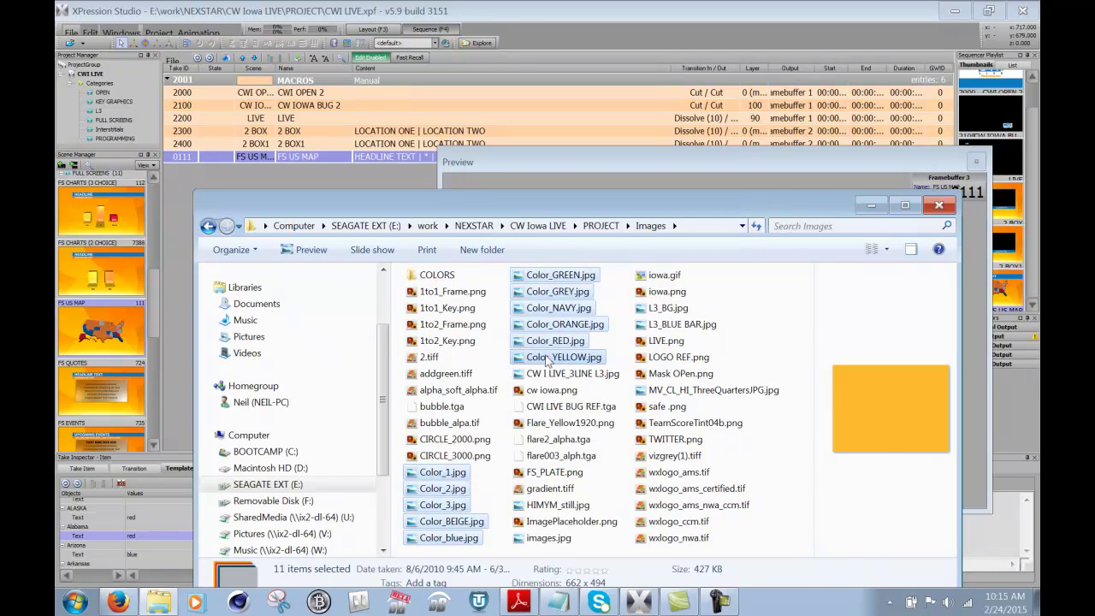
{"action": "double_click", "coordinate": [445, 276]}
{"action": "left_click_drag", "start_coordinate": [548, 351], "coordinate": [606, 501]}
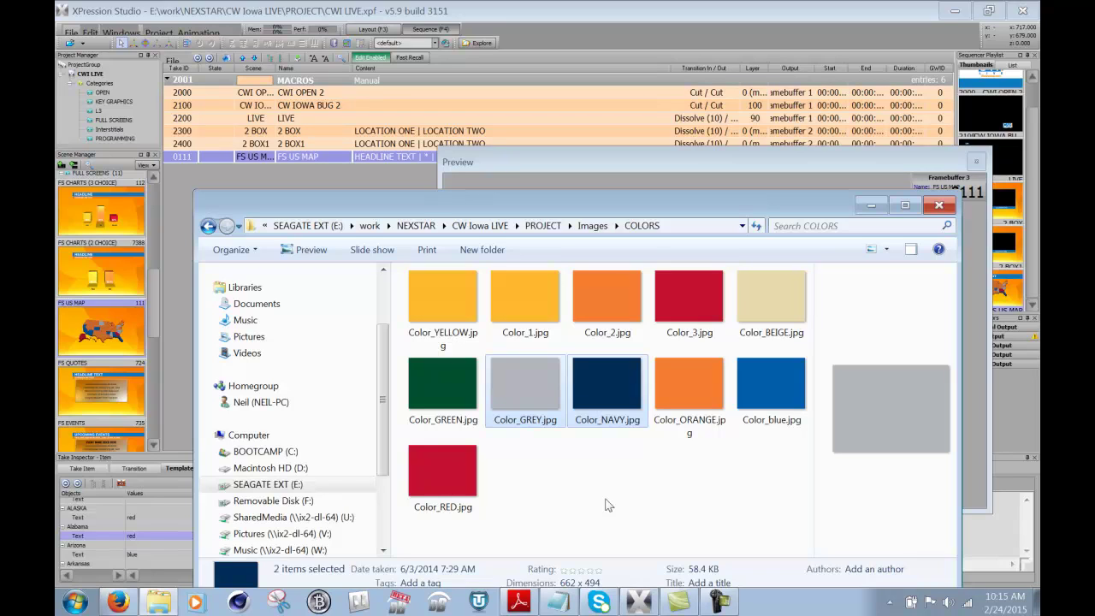
{"action": "left_click", "coordinate": [632, 448]}
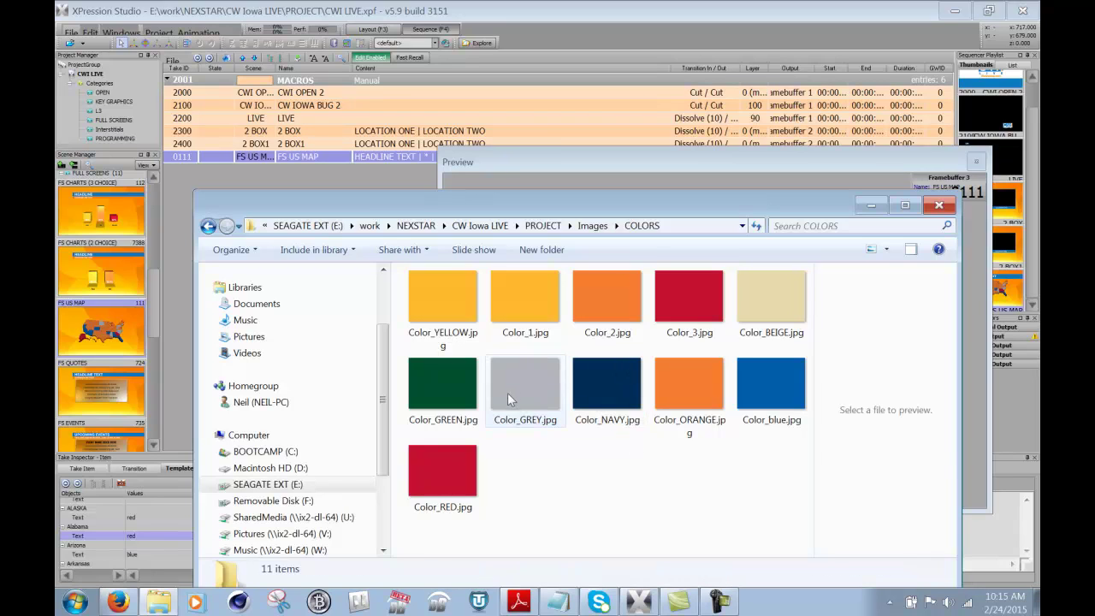
Review the color names of the images in the COLORS folder and return to XPression Studio.
{"action": "left_click", "coordinate": [505, 407]}
{"action": "left_click", "coordinate": [464, 411]}
{"action": "left_click", "coordinate": [638, 424]}
{"action": "left_click", "coordinate": [689, 423]}
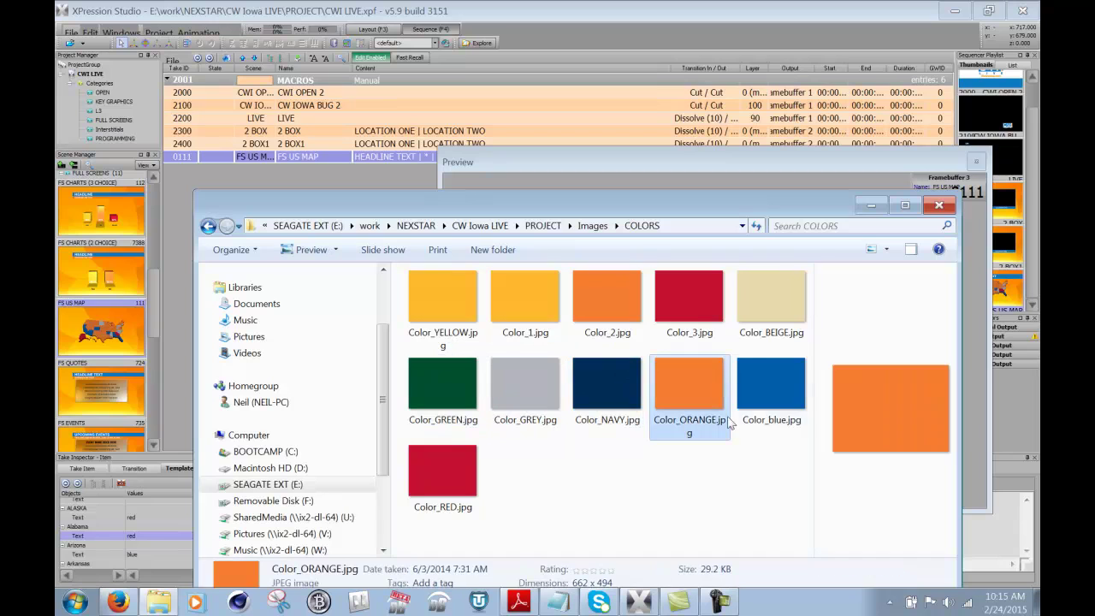
{"action": "left_click", "coordinate": [770, 308]}
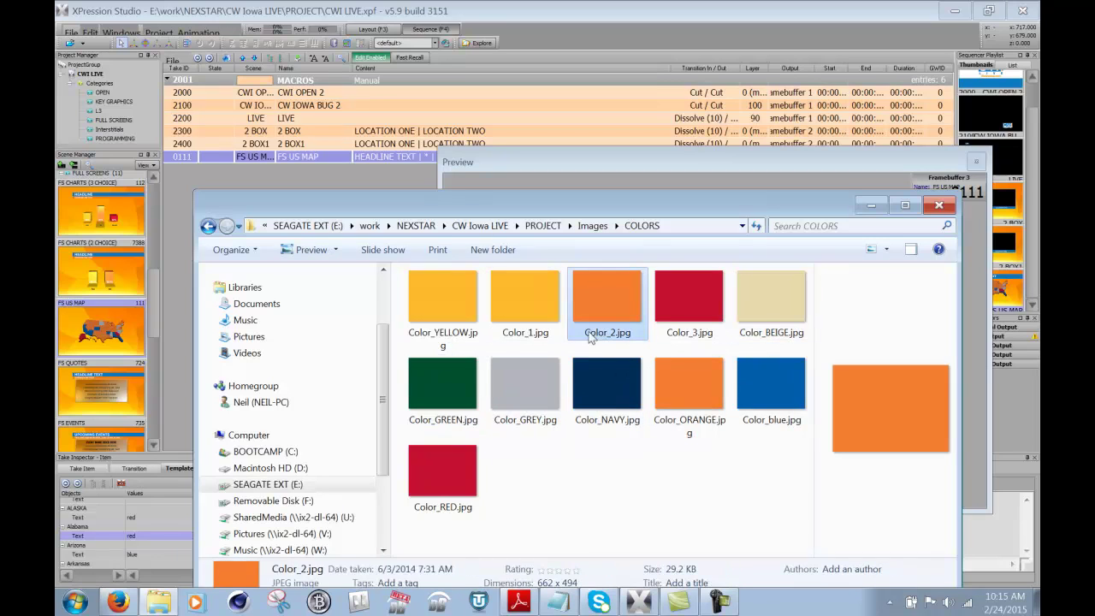
{"action": "left_click", "coordinate": [442, 291]}
{"action": "left_click", "coordinate": [197, 226]}
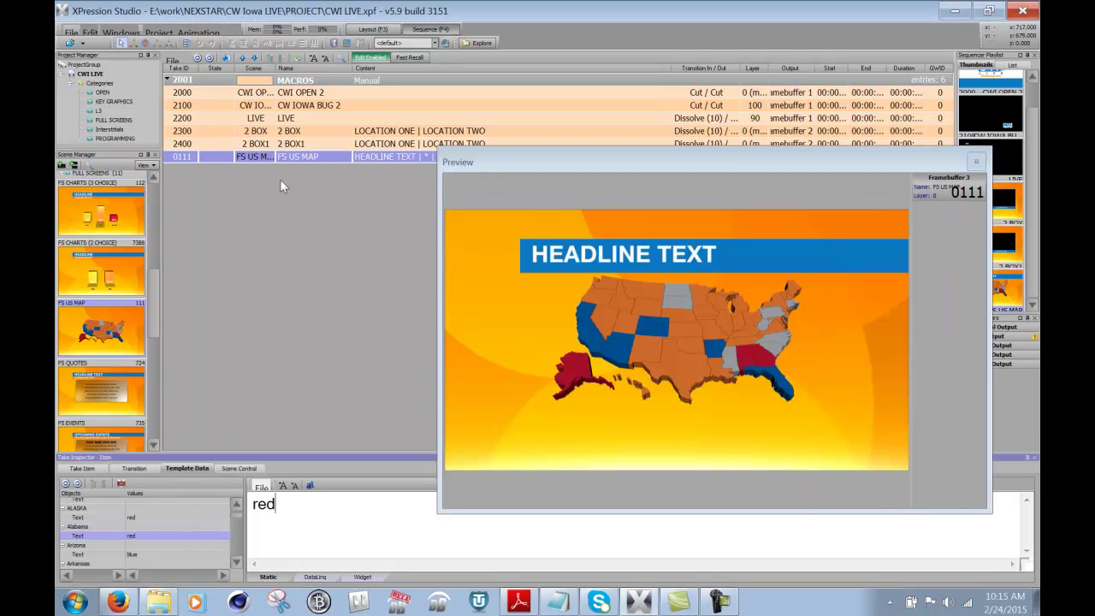
Try orange, yellow and grey in turn as the Alabama text in the take's template data.
{"action": "left_click_drag", "start_coordinate": [313, 521], "coordinate": [151, 499]}
{"action": "type", "text": "orange"}
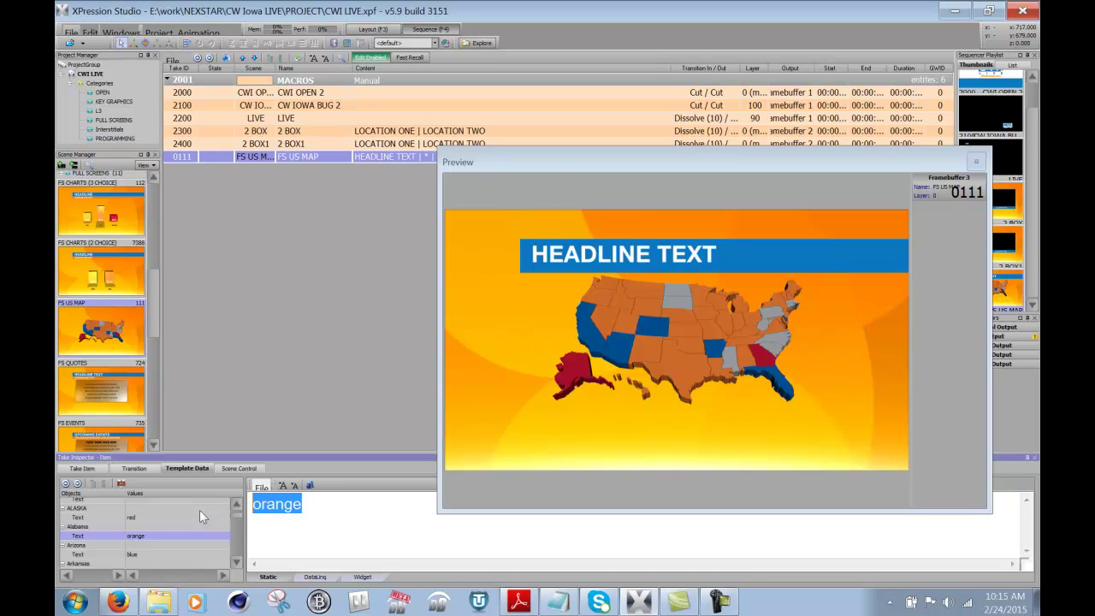
{"action": "type", "text": "yellow"}
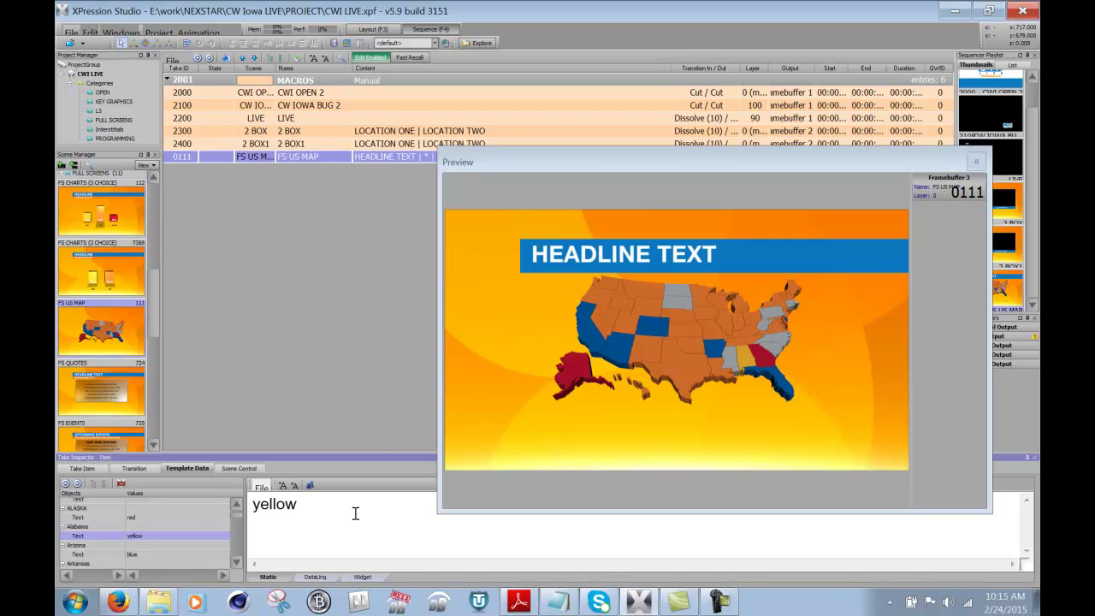
{"action": "left_click_drag", "start_coordinate": [360, 506], "coordinate": [111, 510]}
{"action": "left_click_drag", "start_coordinate": [403, 508], "coordinate": [176, 508]}
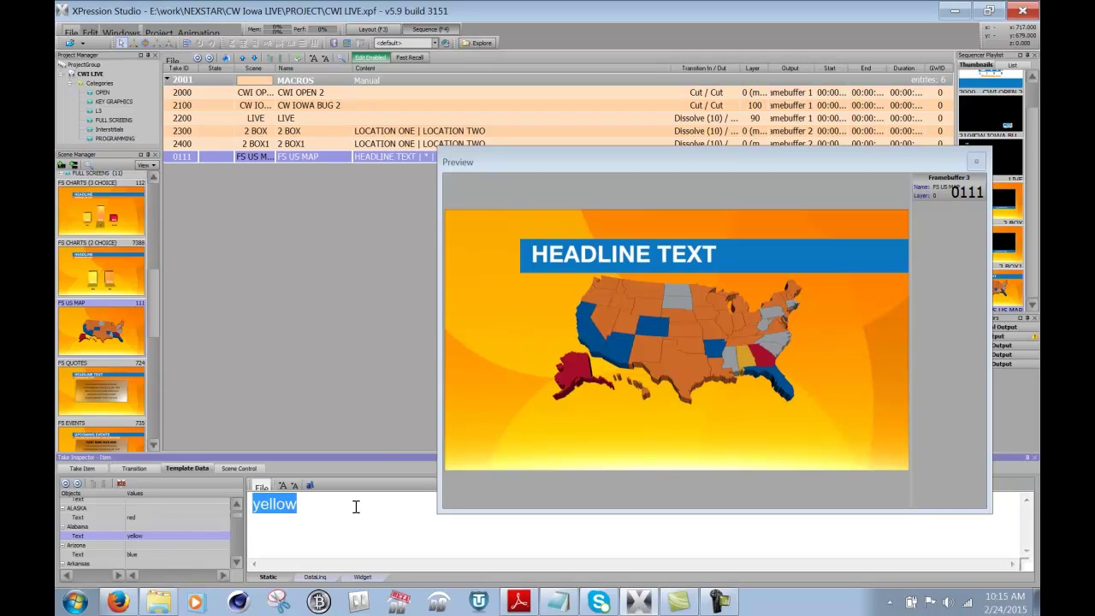
{"action": "type", "text": "greu"}
{"action": "key", "text": "BackSpace"}
{"action": "type", "text": "y"}
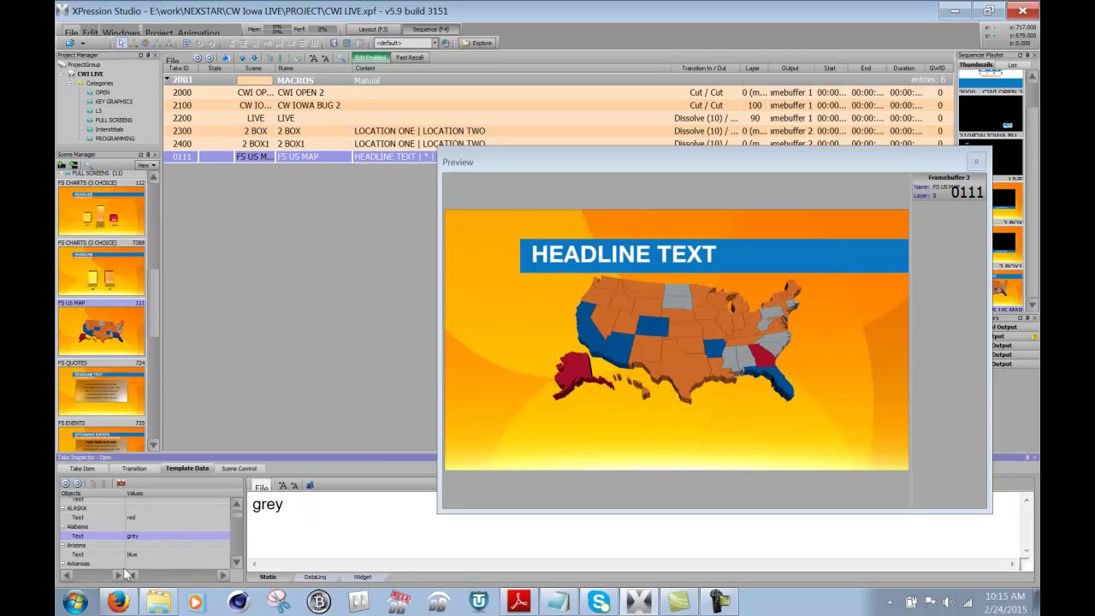
Check the COLORS folder for another color name and set the Alabama text to green in XPression Studio.
{"action": "left_click", "coordinate": [160, 602]}
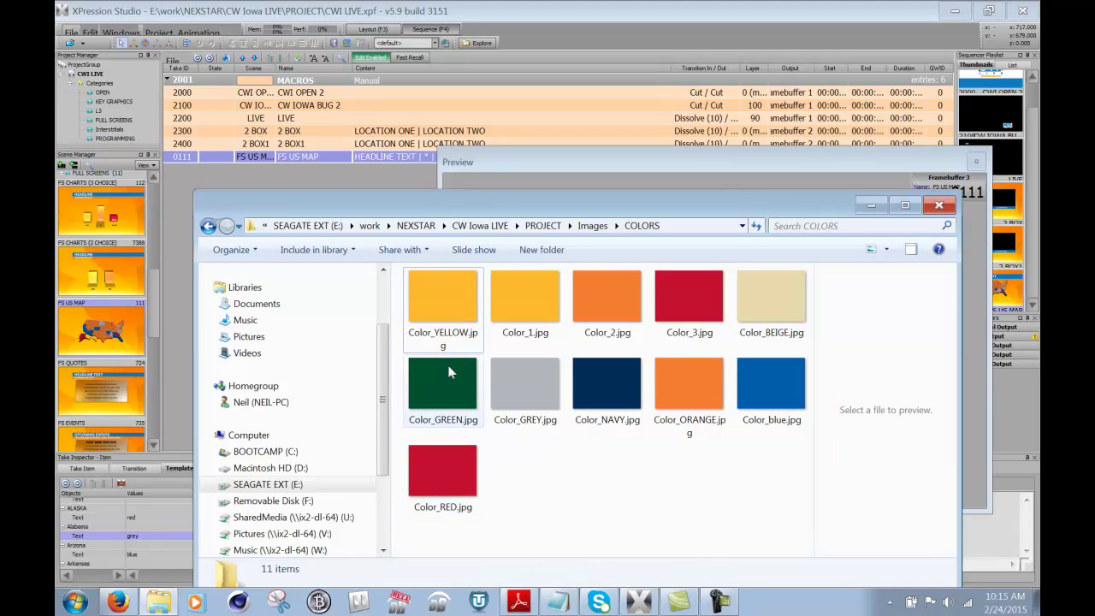
{"action": "left_click", "coordinate": [368, 8]}
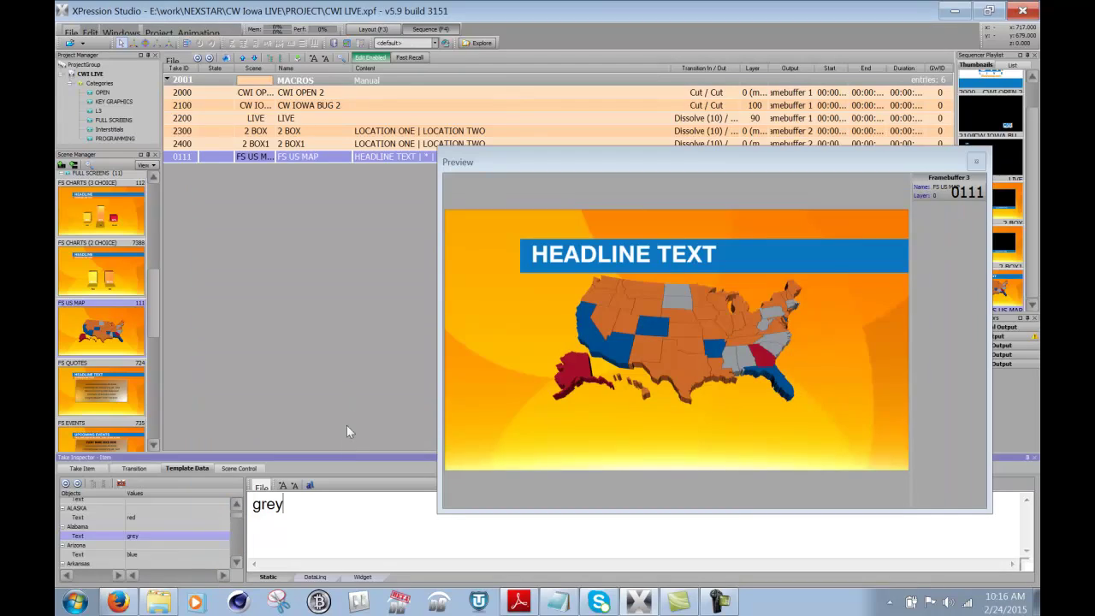
{"action": "double_click", "coordinate": [311, 520]}
{"action": "type", "text": "green"}
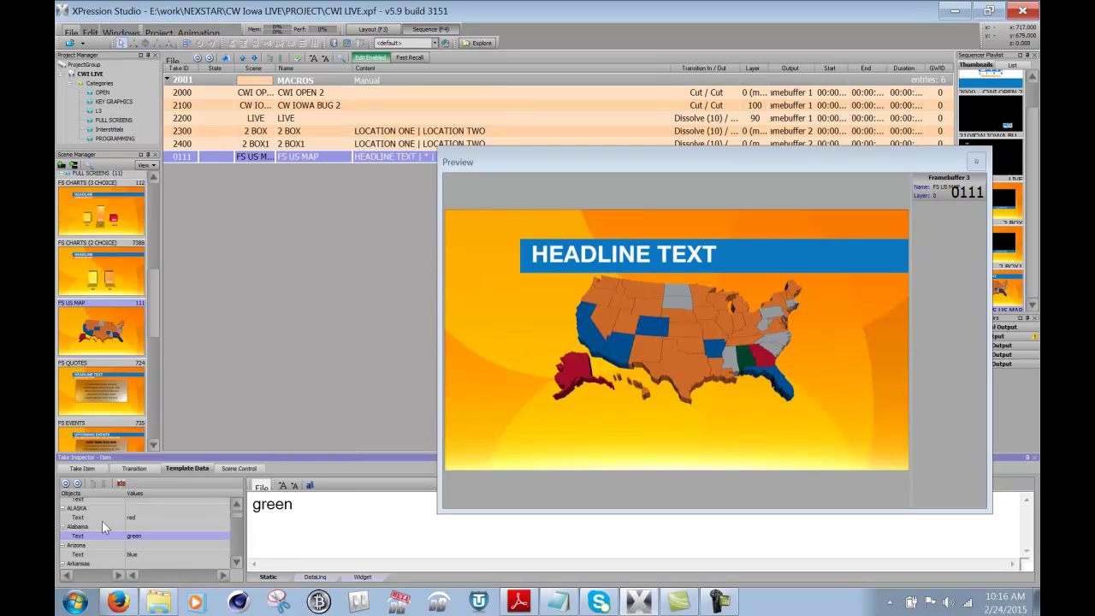